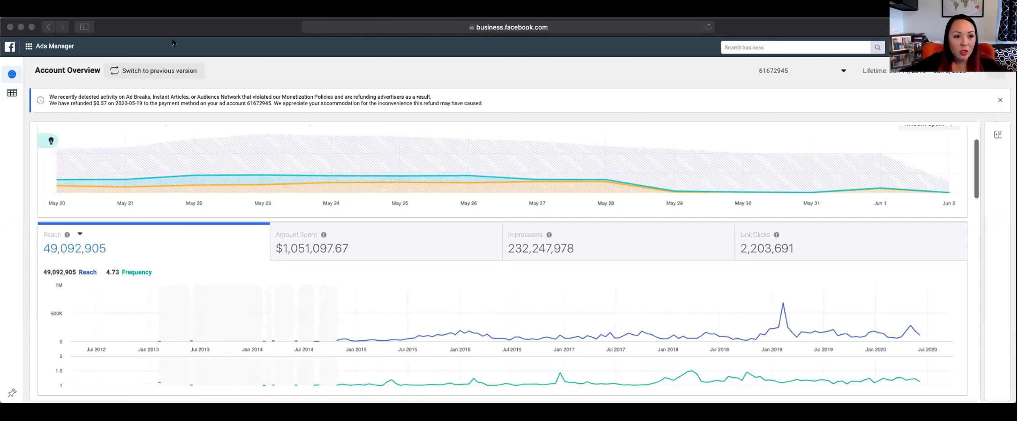
# Examine the account's lifetime performance in the overview, from the reach chart through objectives, demographics and location to the account metrics table.
pyautogui.click(183, 25)
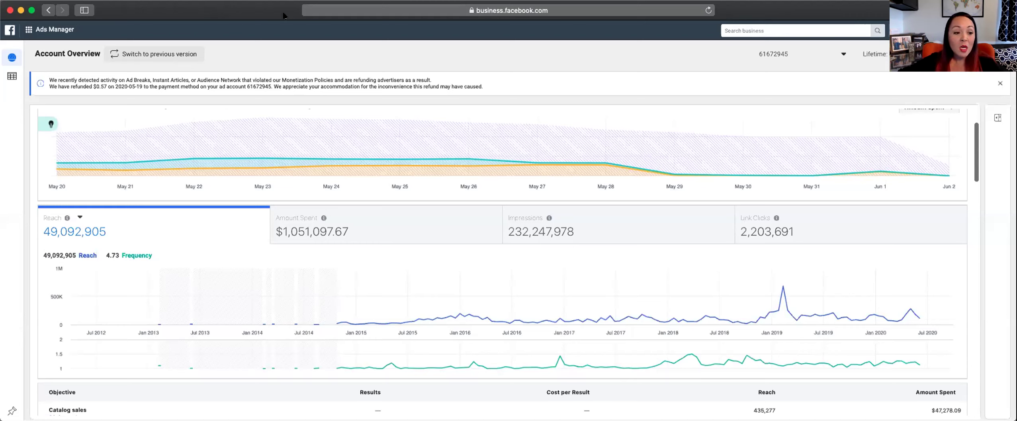
pyautogui.scroll(-2, 515, 179)
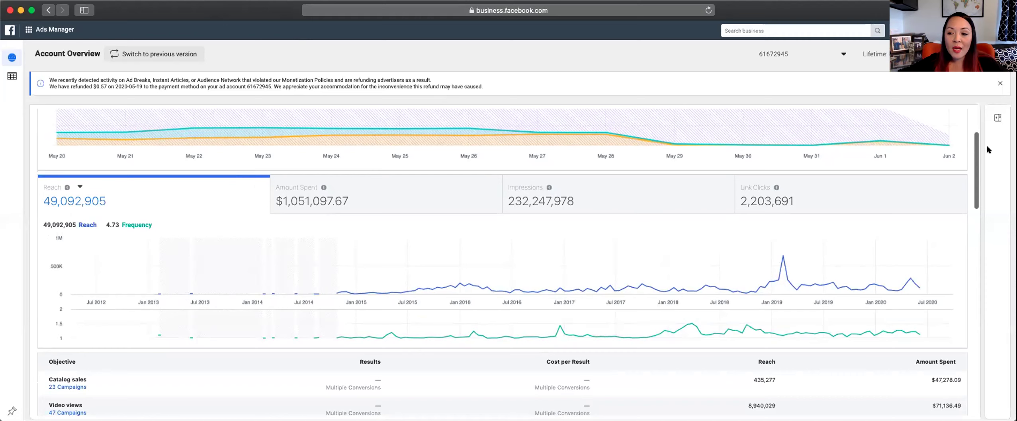
pyautogui.scroll(-1, 974, 166)
pyautogui.scroll(-5, 973, 166)
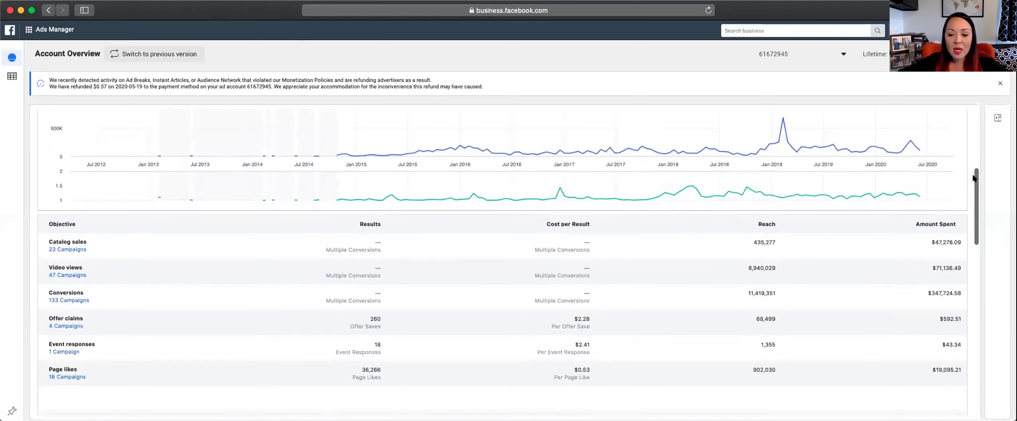
pyautogui.moveTo(974, 192); pyautogui.dragTo(973, 257)
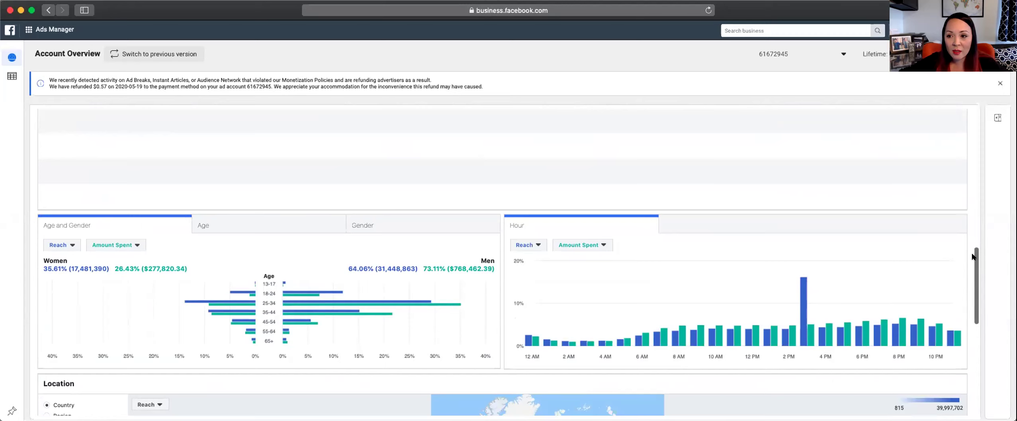
pyautogui.moveTo(972, 256); pyautogui.dragTo(972, 272)
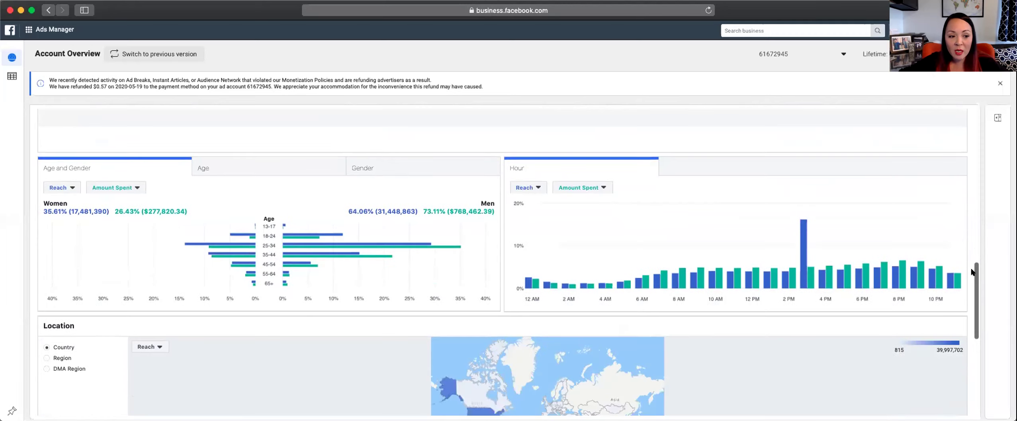
pyautogui.scroll(-5, 970, 301)
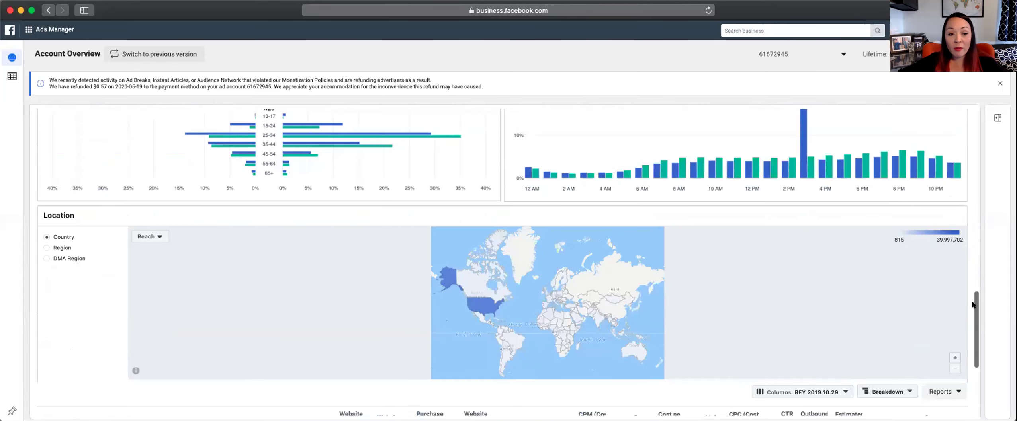
pyautogui.scroll(-4, 972, 305)
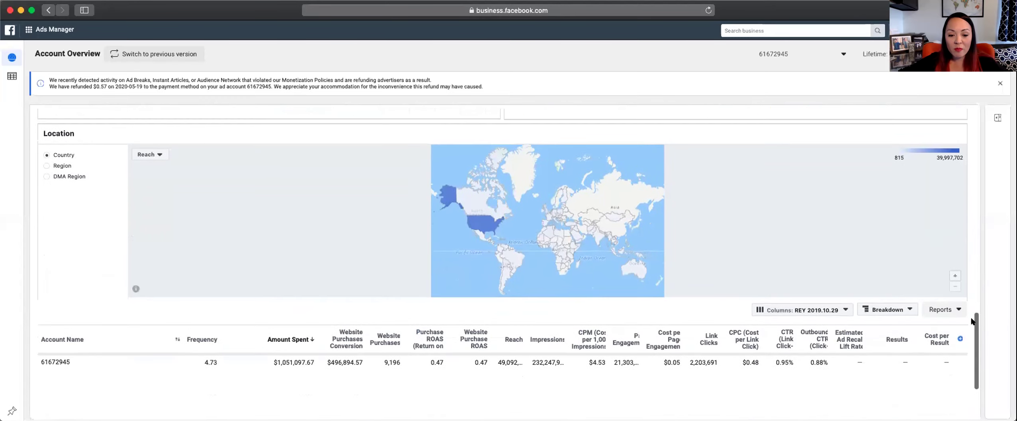
pyautogui.scroll(-2, 973, 326)
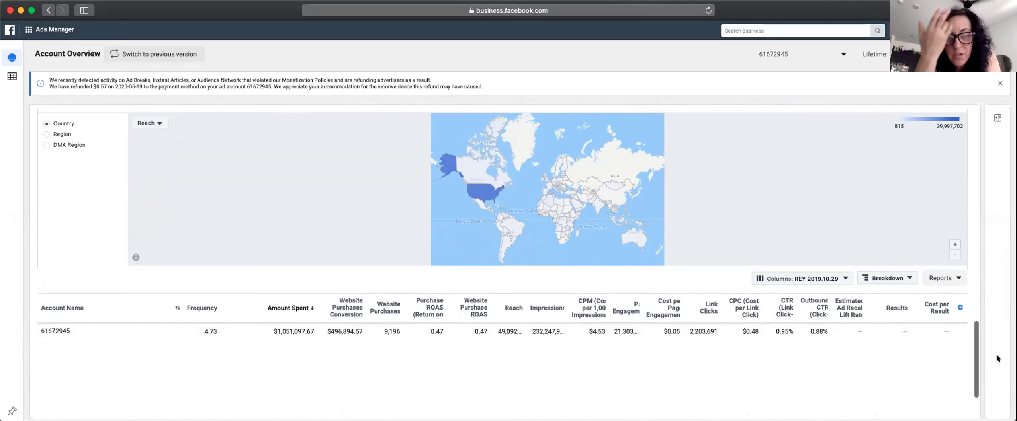
# Set the Account Overview date range to Last 30 days and review its charts and account metrics table.
pyautogui.scroll(2, 992, 142)
pyautogui.scroll(10, 991, 141)
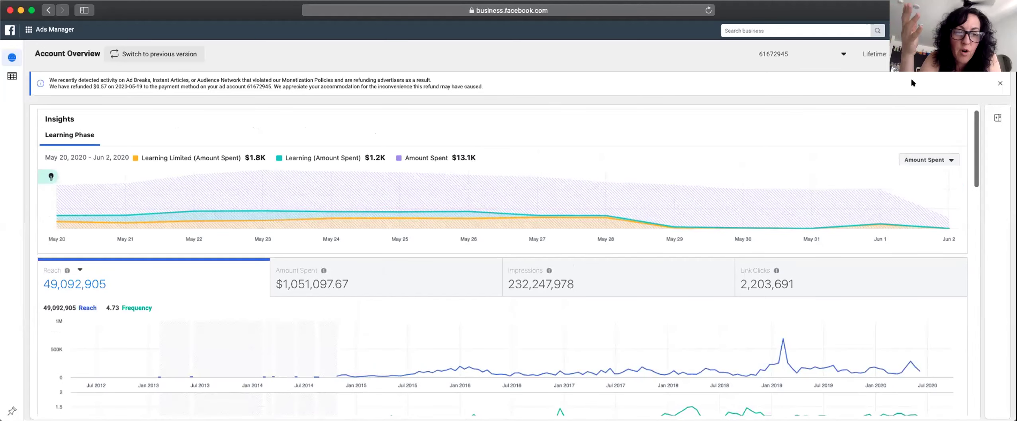
pyautogui.click(873, 54)
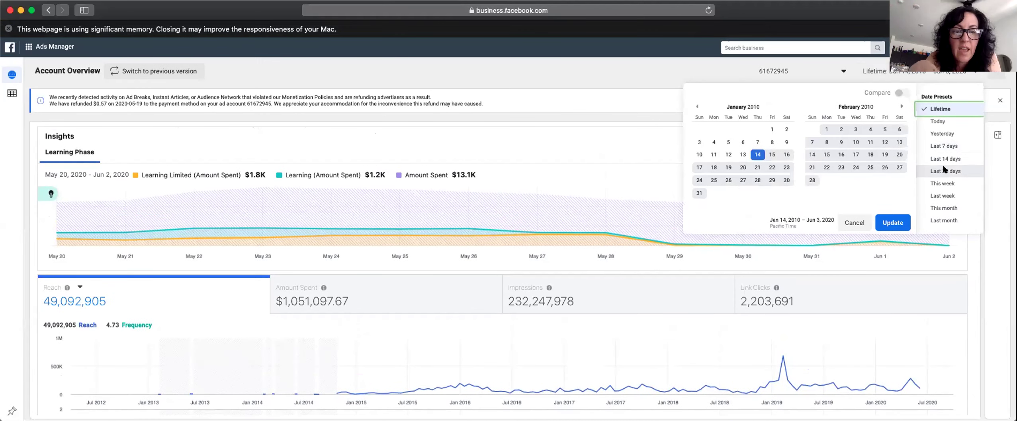
pyautogui.click(940, 171)
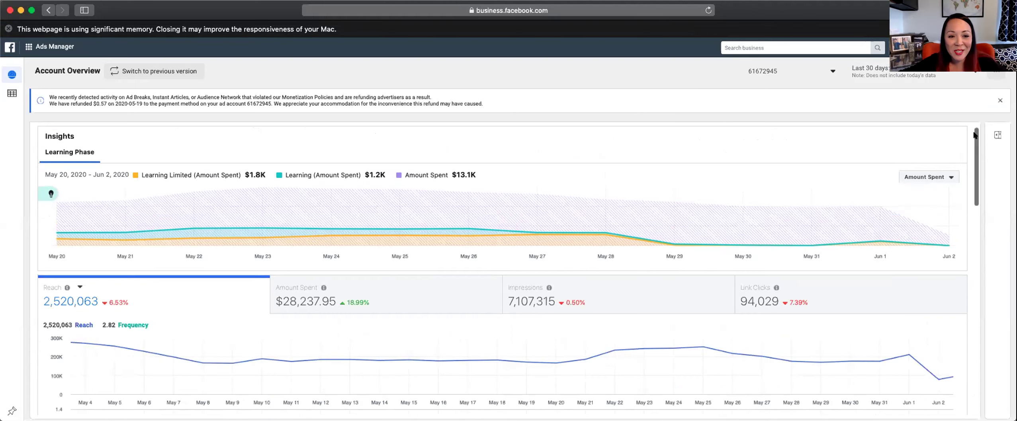
pyautogui.scroll(-10, 974, 136)
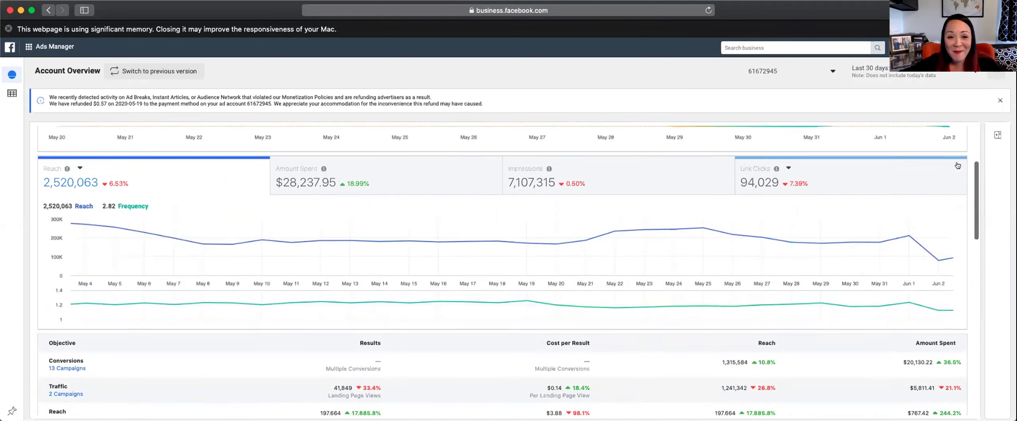
pyautogui.scroll(-20, 971, 274)
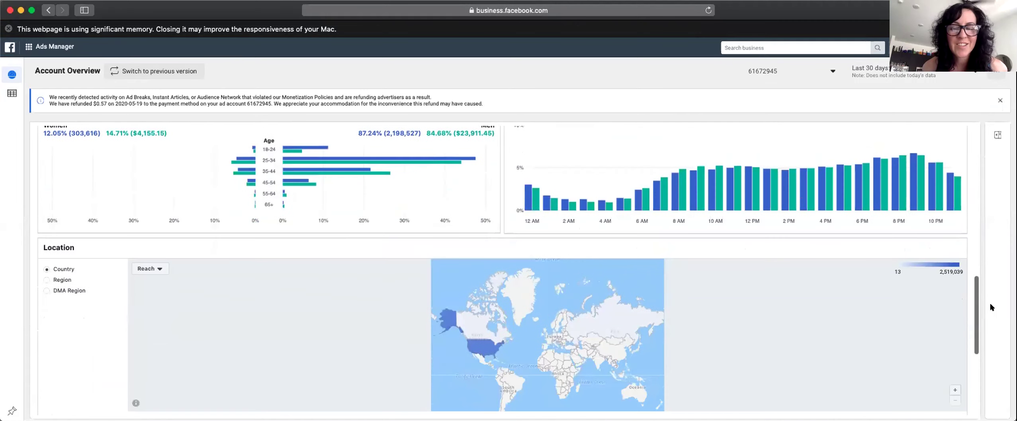
pyautogui.scroll(-1, 994, 326)
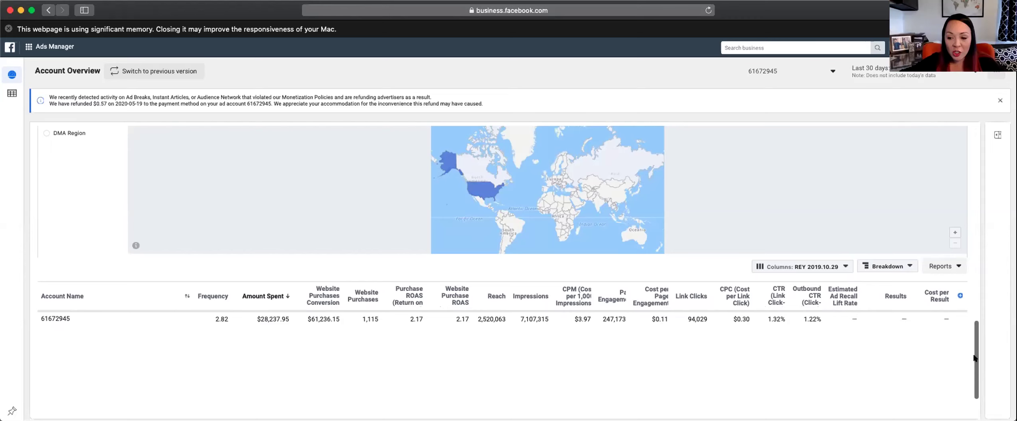
pyautogui.scroll(15, 979, 132)
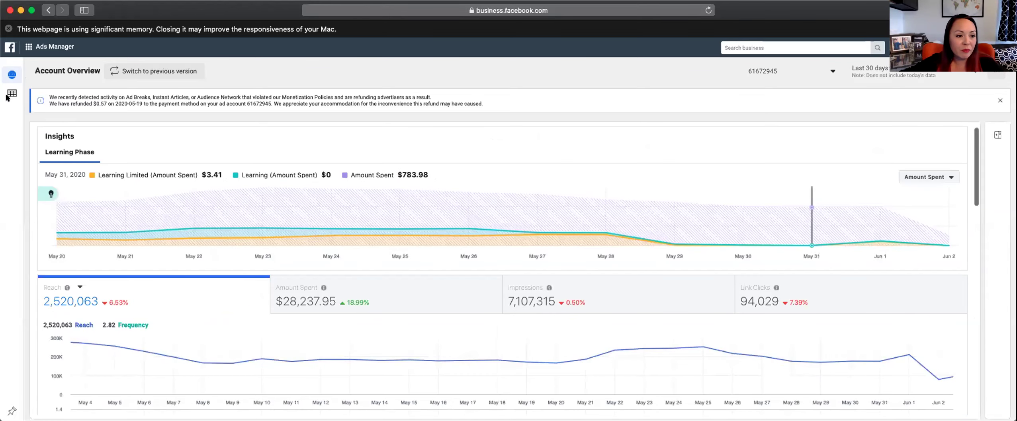
# Open the campaigns table and look over the active campaigns and their performance metrics.
pyautogui.moveTo(20, 91)
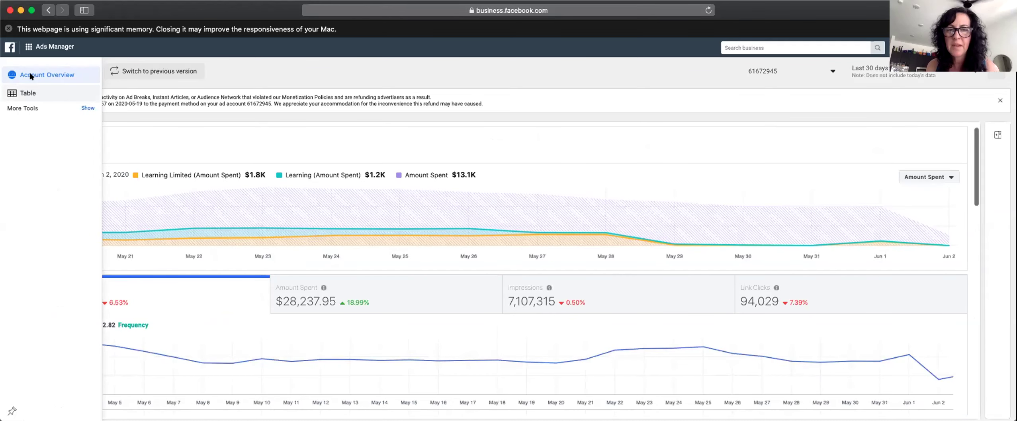
pyautogui.click(11, 94)
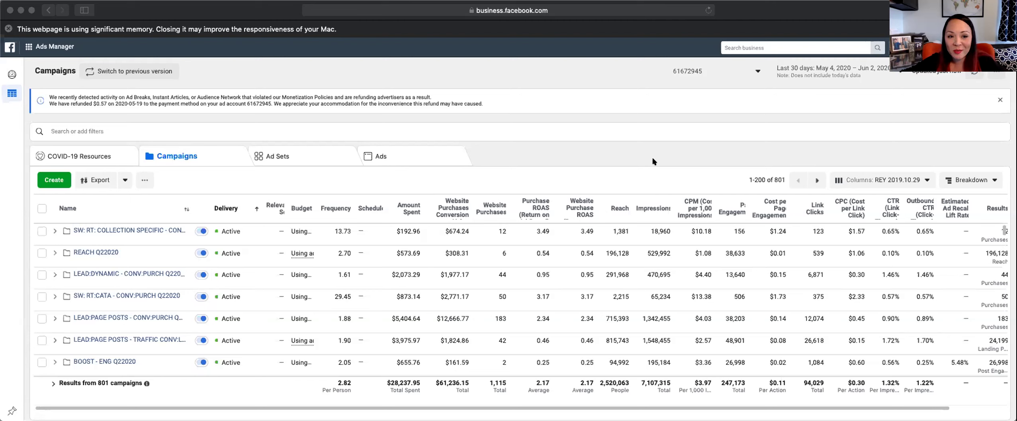
pyautogui.click(597, 153)
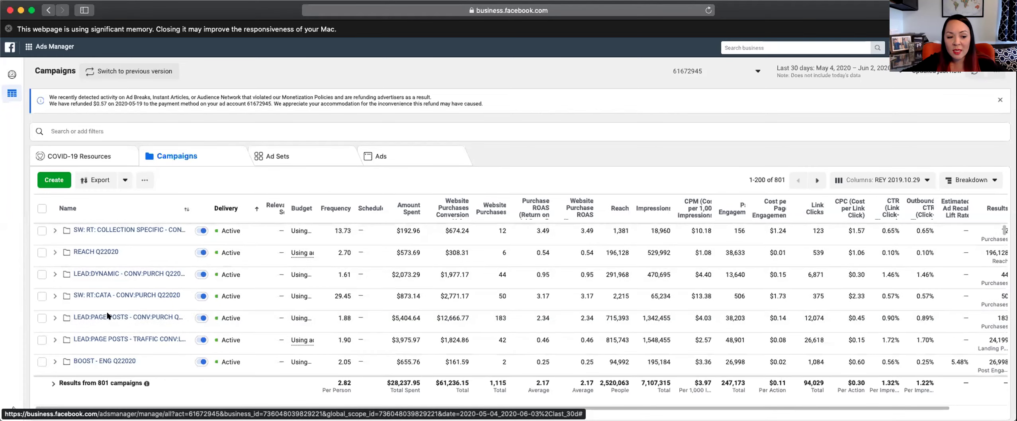
pyautogui.scroll(-2, 115, 333)
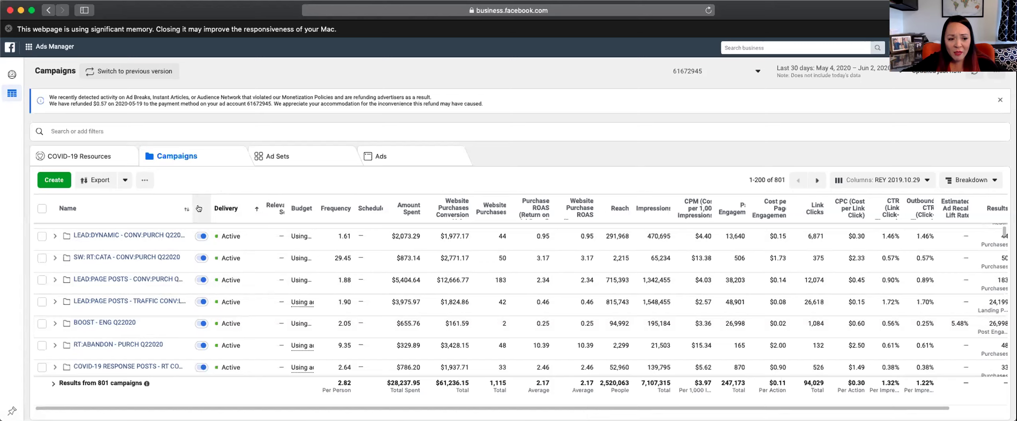
# Start creating a new campaign and review the available marketing objectives.
pyautogui.click(50, 180)
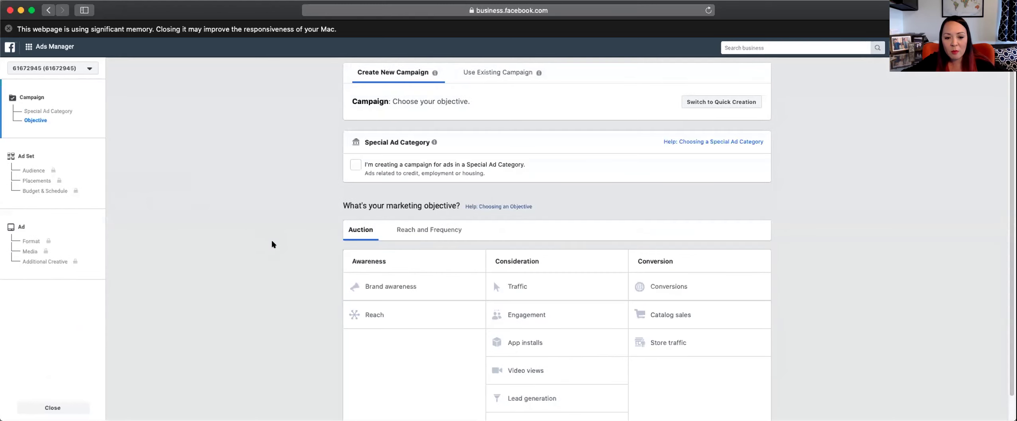
pyautogui.scroll(-1, 273, 251)
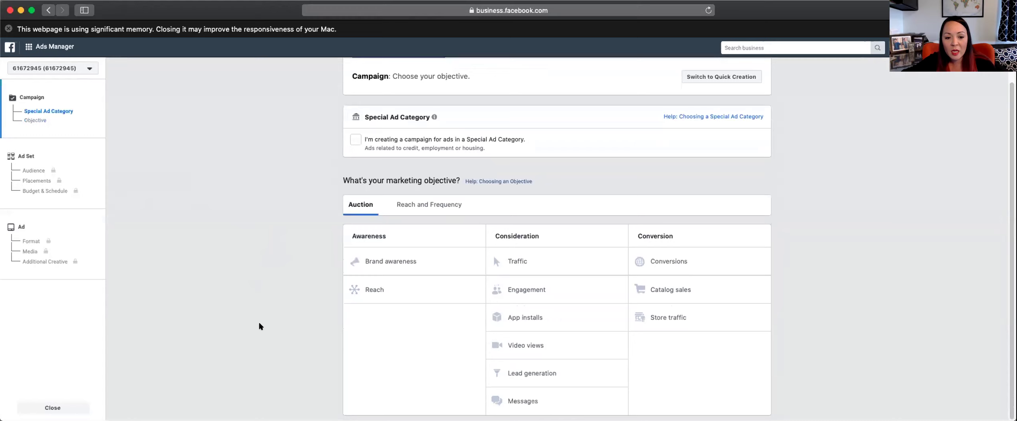
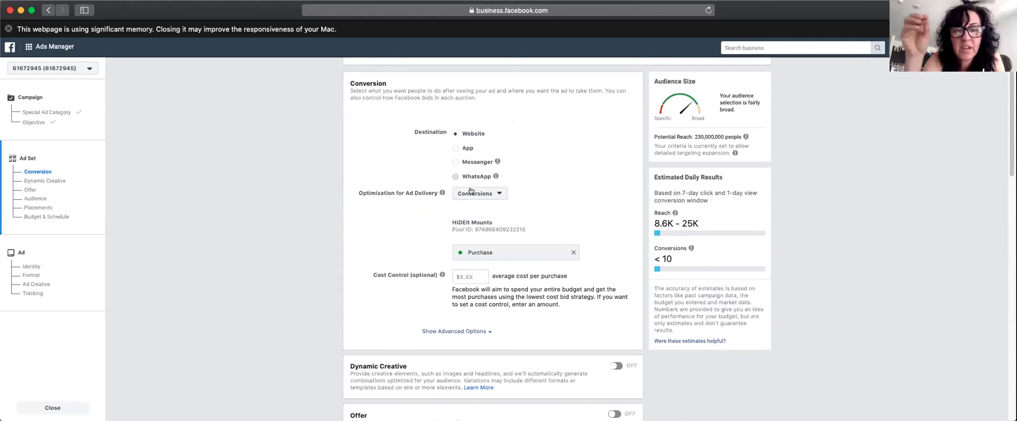
# Try WhatsApp as the new ad set's conversion destination and return it to Website.
pyautogui.click(465, 192)
pyautogui.click(396, 241)
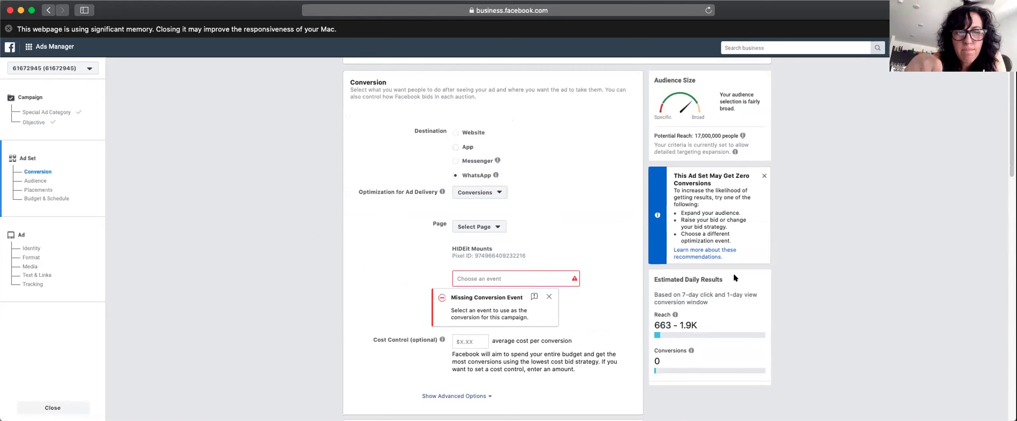
pyautogui.scroll(2, 1009, 101)
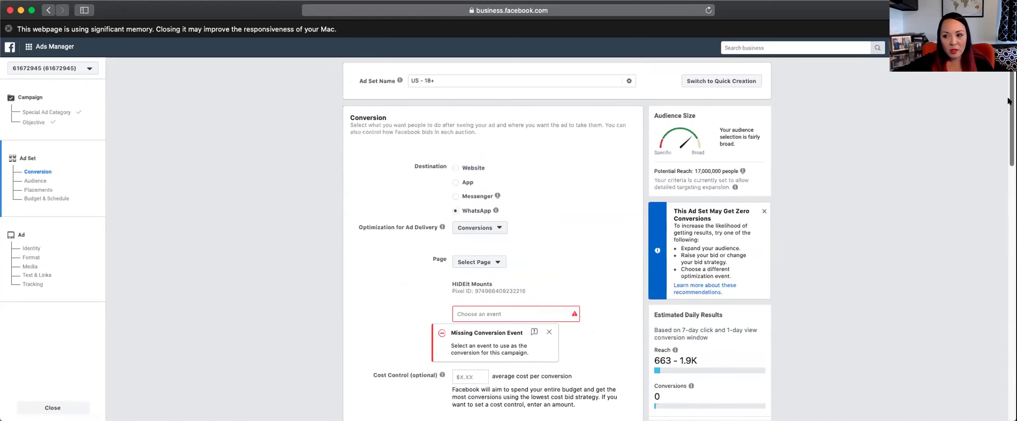
pyautogui.click(474, 225)
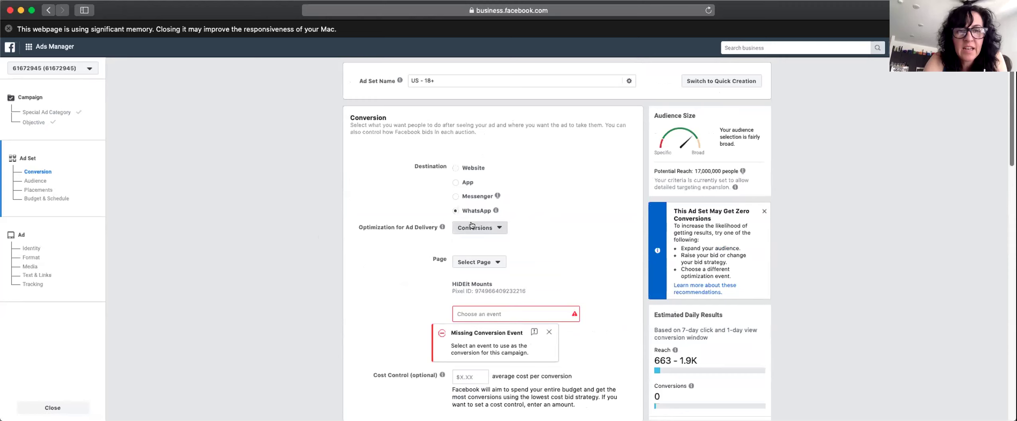
pyautogui.click(473, 225)
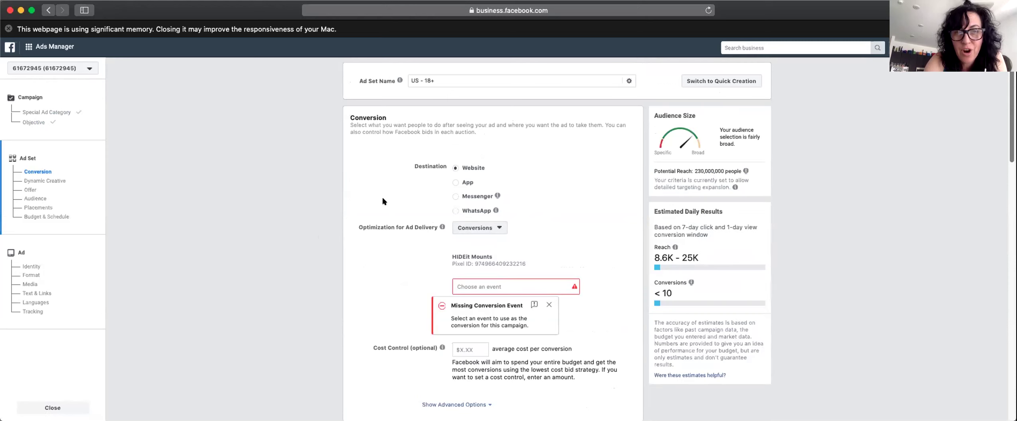
# Open the pixel's conversion event list and look through the available events.
pyautogui.click(473, 283)
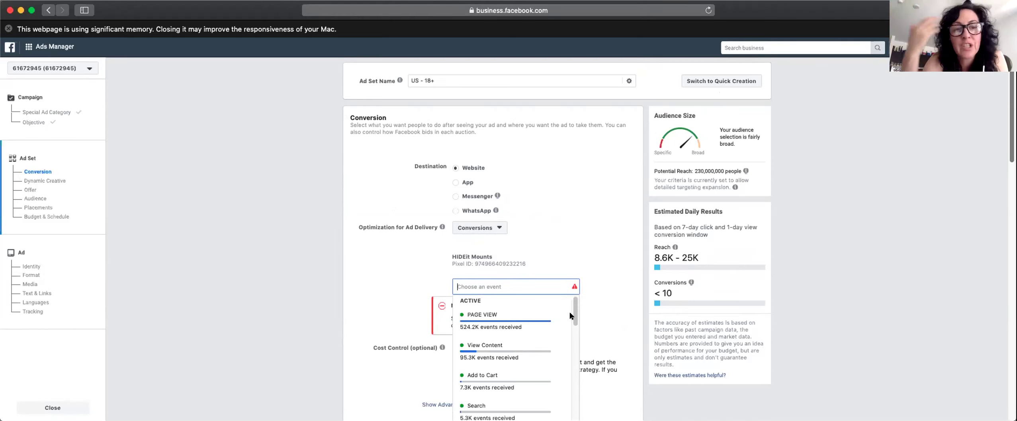
pyautogui.scroll(-5, 570, 318)
pyautogui.scroll(-5, 570, 342)
pyautogui.scroll(10, 568, 381)
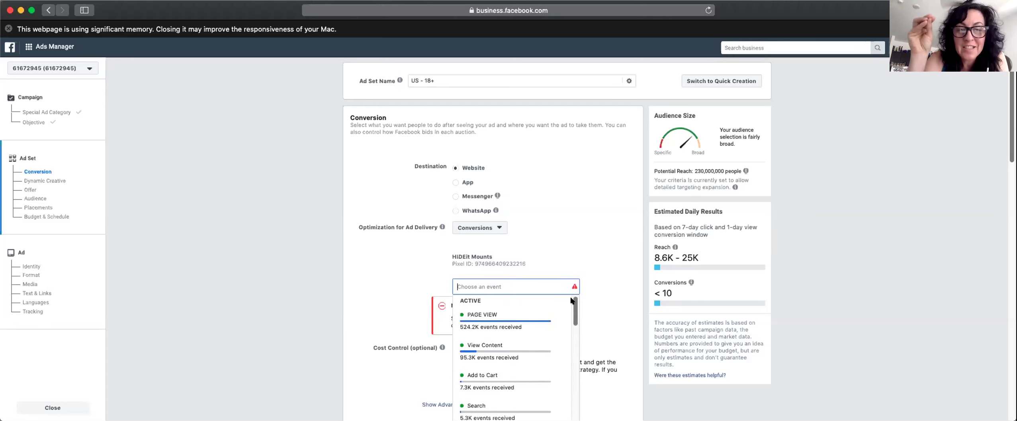
pyautogui.scroll(-3, 565, 318)
pyautogui.scroll(3, 566, 319)
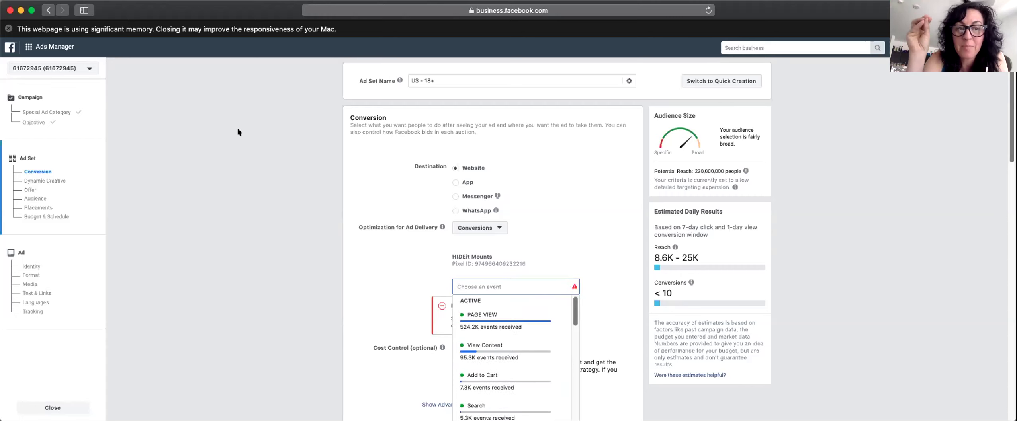
# Leave campaign creation and display the ad sets of the SW: LEAD:TRAFFIC - CONV:LPV Q12020 campaign.
pyautogui.click(144, 109)
pyautogui.click(45, 11)
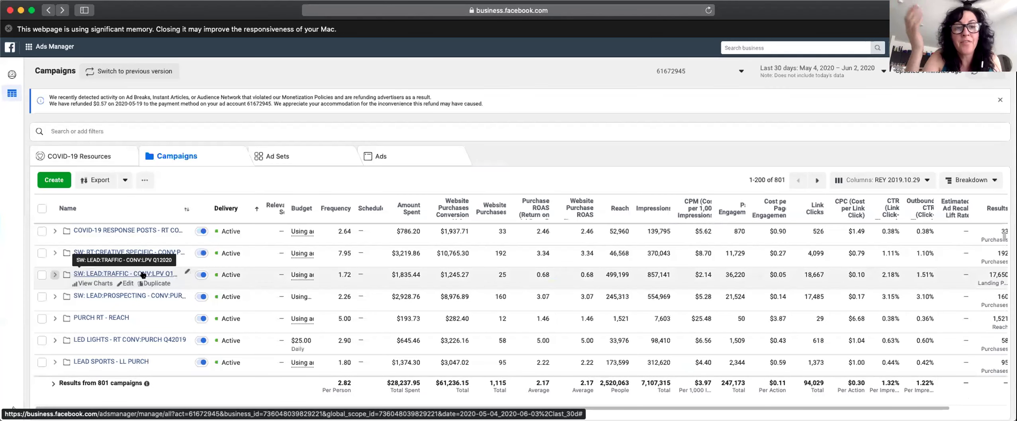
pyautogui.click(67, 266)
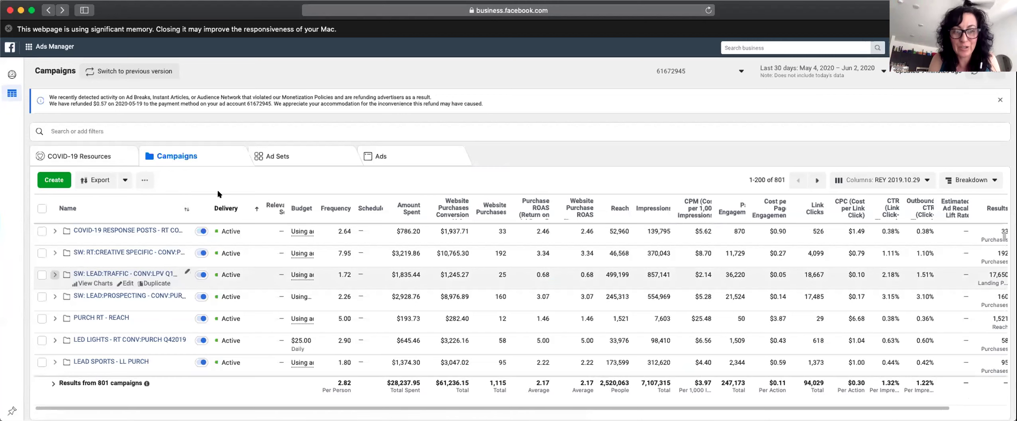
pyautogui.click(286, 159)
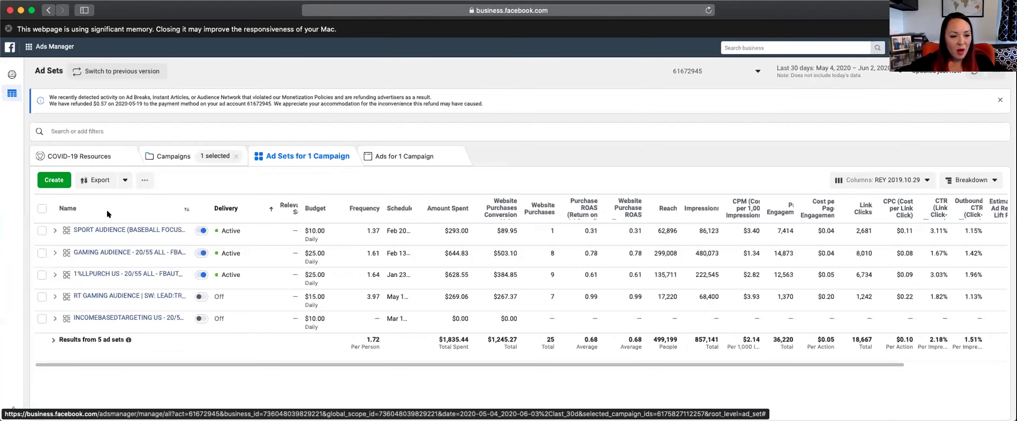
# Return to the campaigns list and open the SW: LEAD:TRAFFIC - CONV:LPV Q12020 campaign for editing.
pyautogui.click(175, 156)
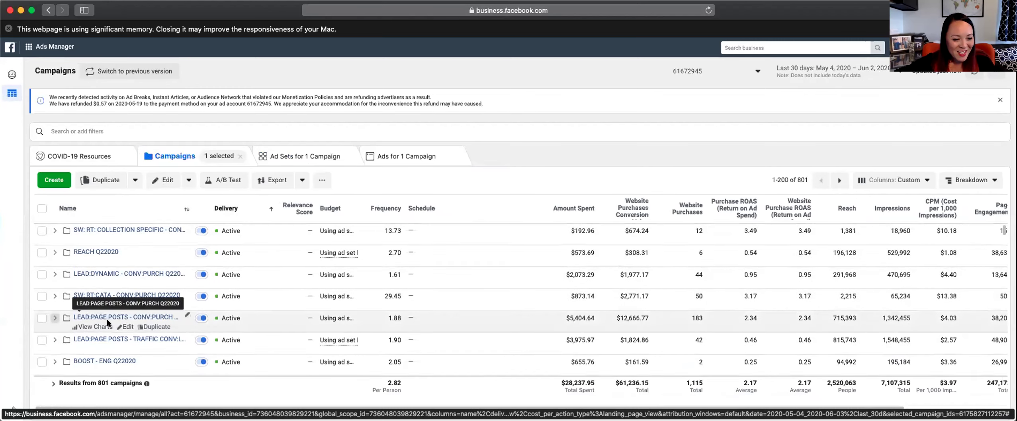
pyautogui.scroll(-5, 82, 304)
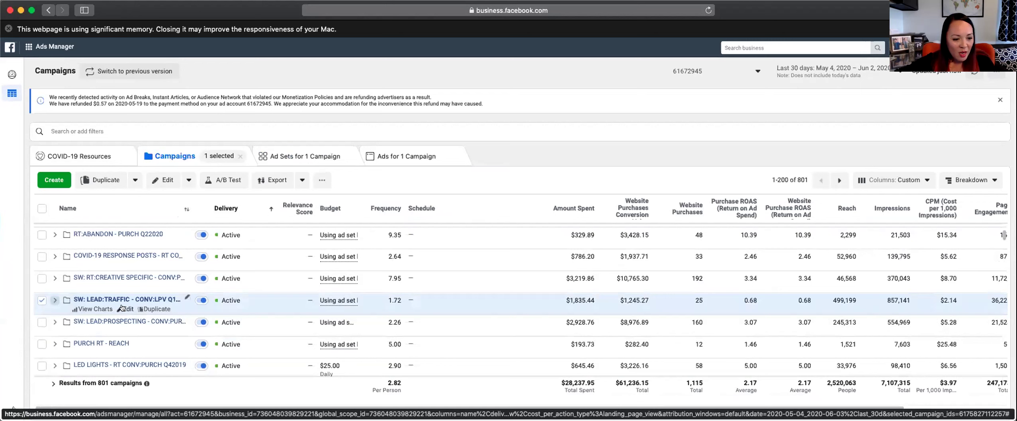
pyautogui.click(186, 297)
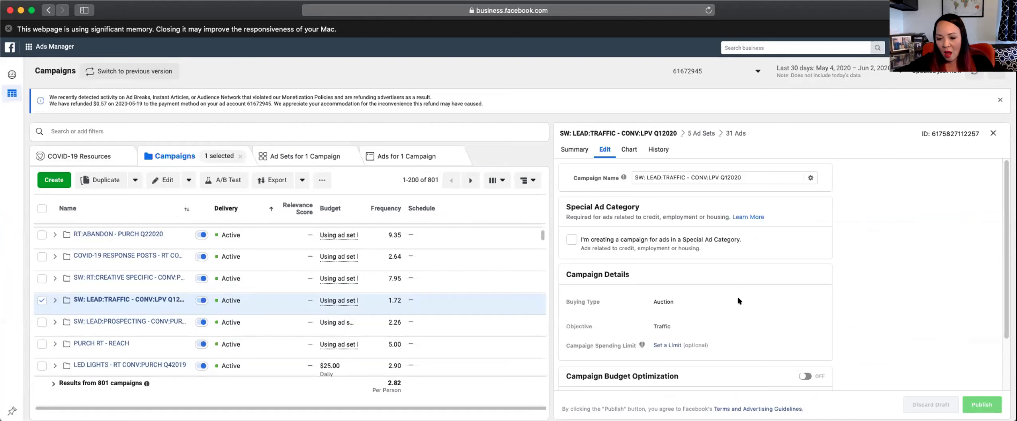
# Review the campaign details and budget optimization settings of the SW: LEAD:TRAFFIC - CONV:LPV Q12020 campaign.
pyautogui.scroll(-1, 746, 294)
pyautogui.scroll(-5, 747, 295)
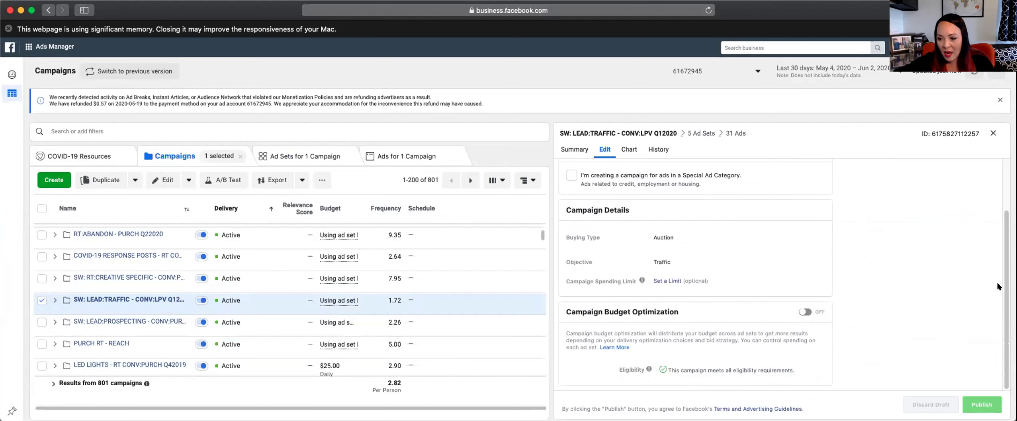
pyautogui.scroll(5, 998, 239)
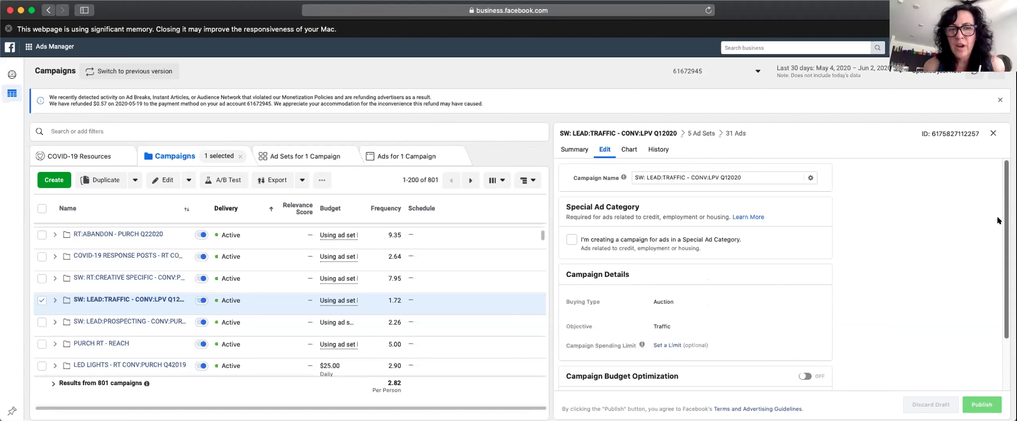
pyautogui.scroll(-5, 998, 217)
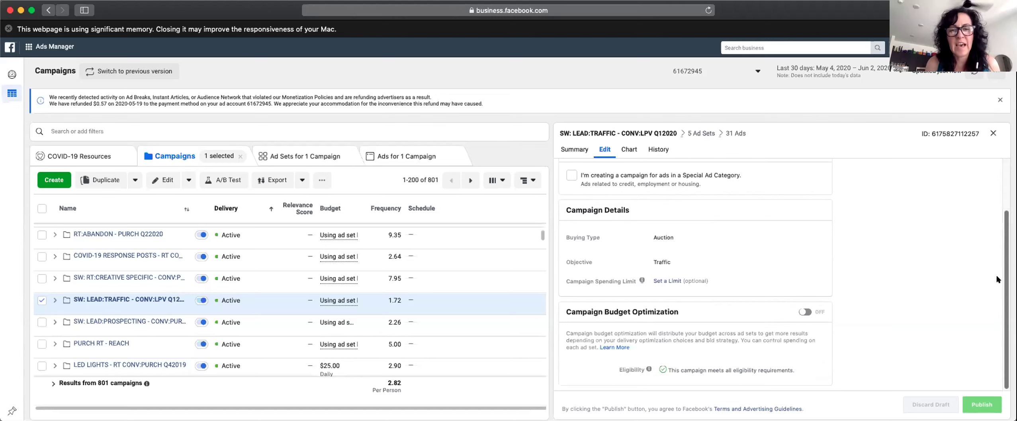
pyautogui.scroll(3, 997, 275)
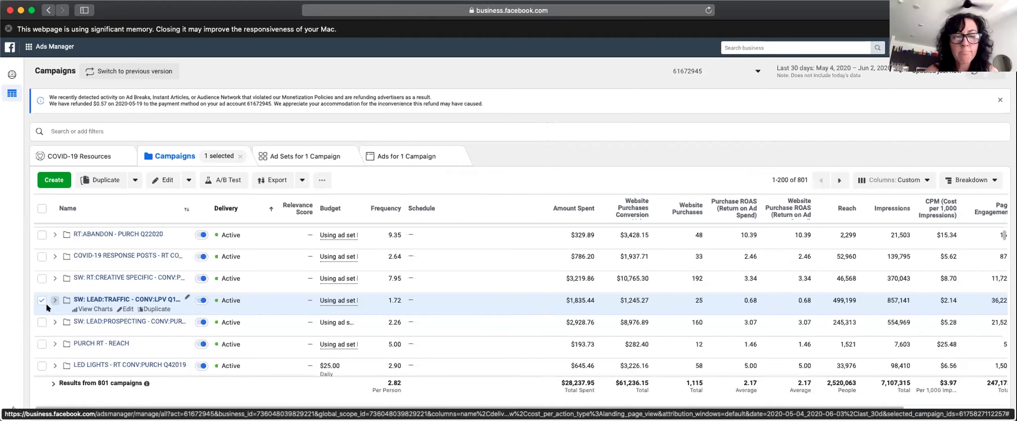
# Deselect the traffic campaign, open the RT:ABANDON - PURCH Q22020 campaign for editing, and review its objective and budget optimization settings.
pyautogui.click(131, 314)
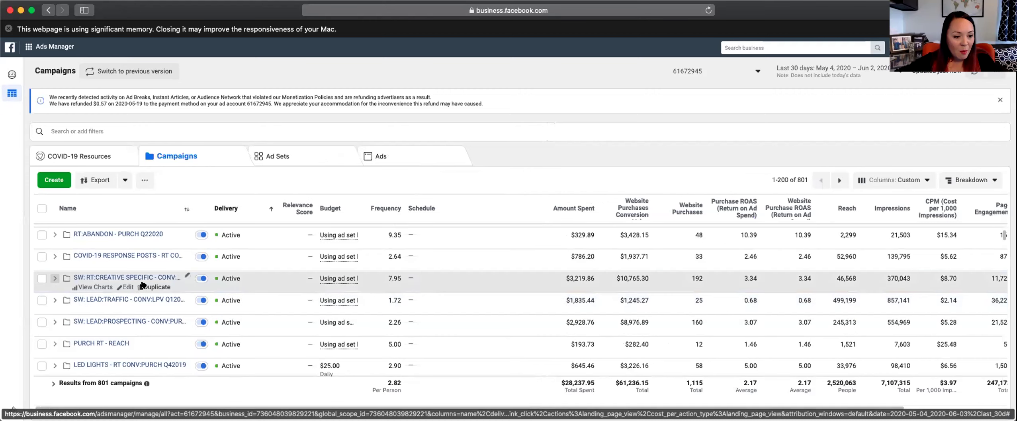
pyautogui.hscroll(1, 44, 239)
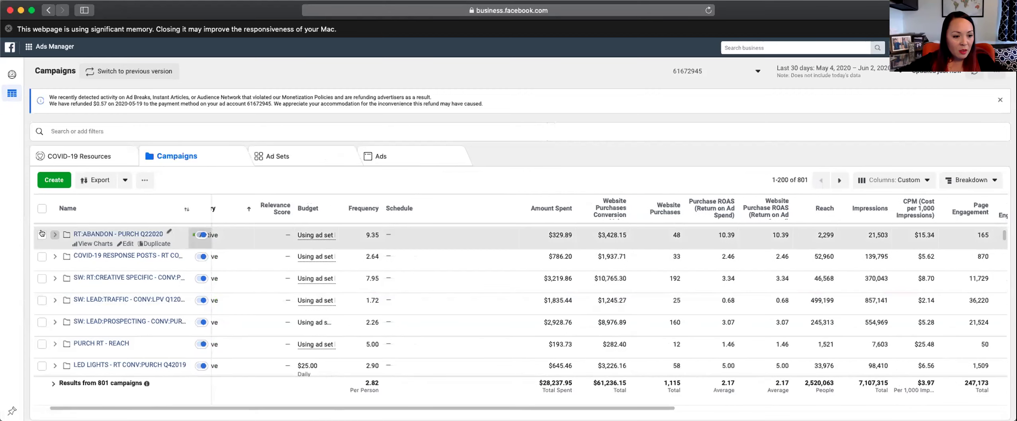
pyautogui.click(43, 235)
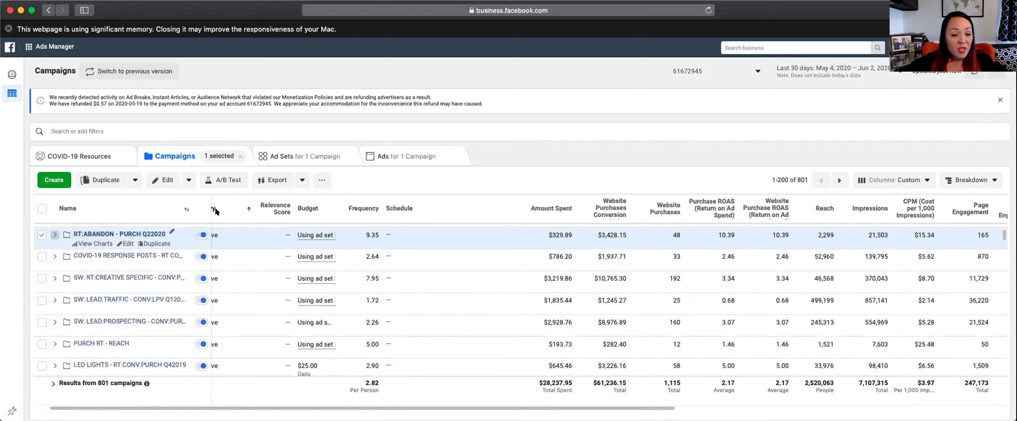
pyautogui.moveTo(128, 241)
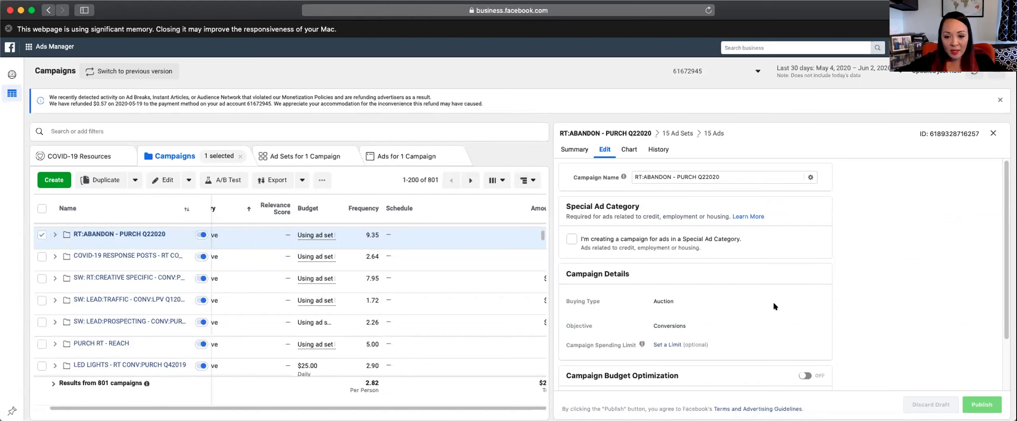
pyautogui.scroll(-3, 773, 302)
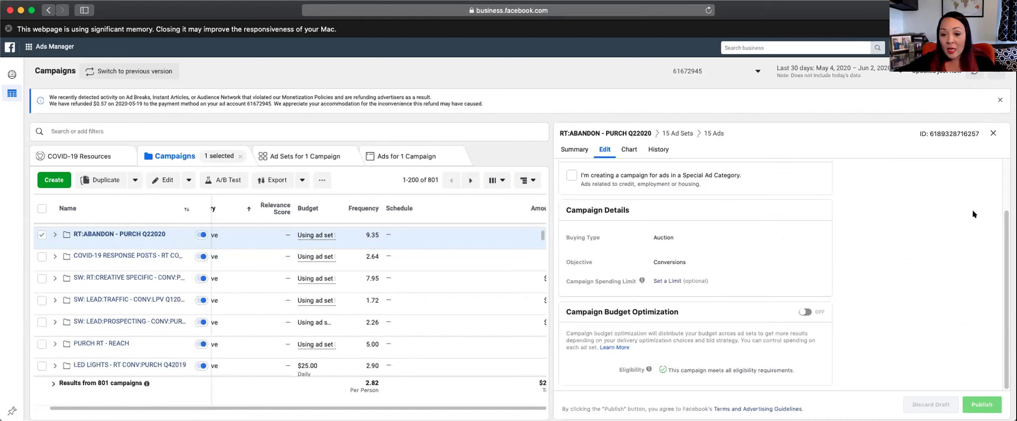
pyautogui.moveTo(1005, 205); pyautogui.dragTo(1005, 151)
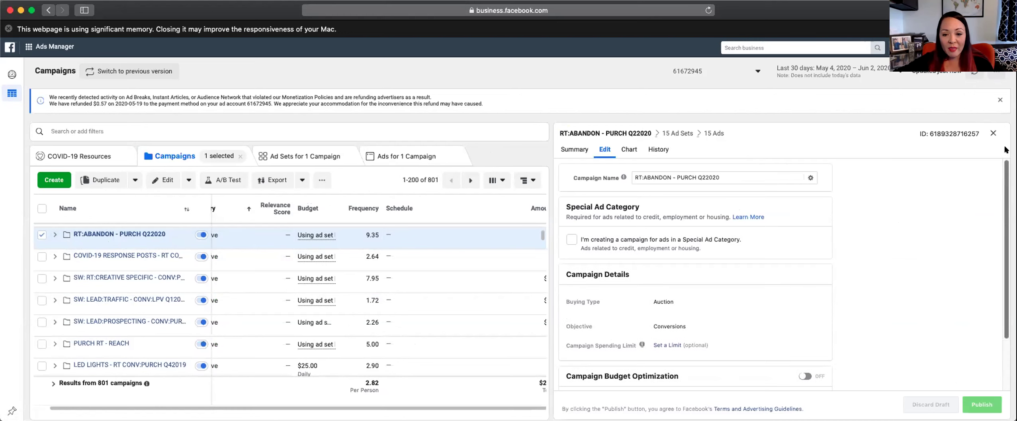
# Display the conversion settings of the RT:ABANDON campaign's ad sets, and return to the list with only the first ad set selected.
pyautogui.click(678, 134)
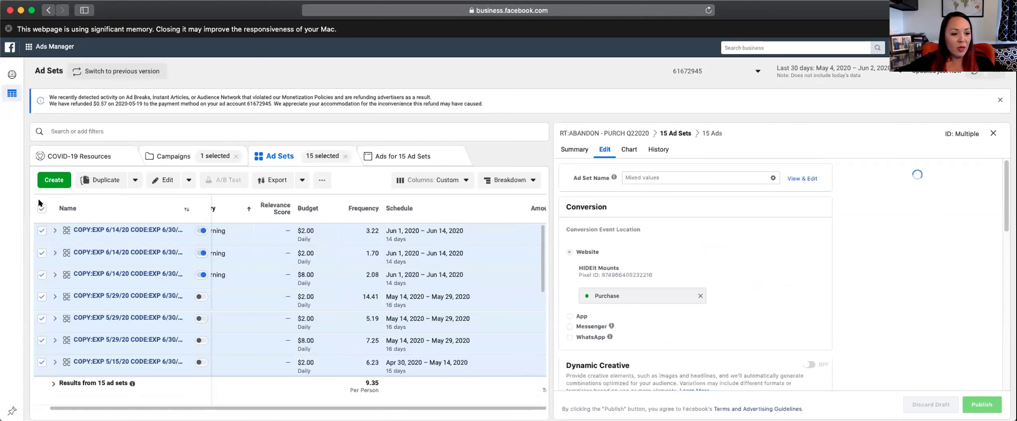
pyautogui.click(42, 232)
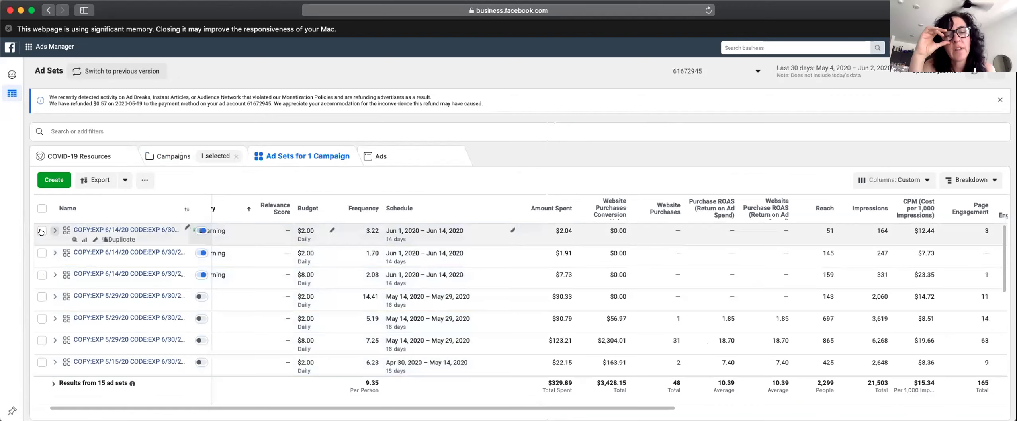
pyautogui.click(201, 238)
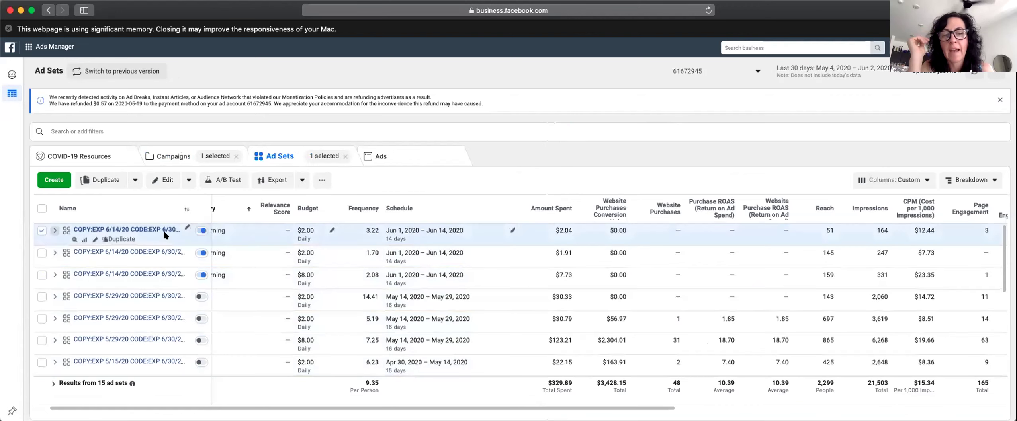
# Clear the ad set and campaign selections to list all ad sets in the account.
pyautogui.click(346, 156)
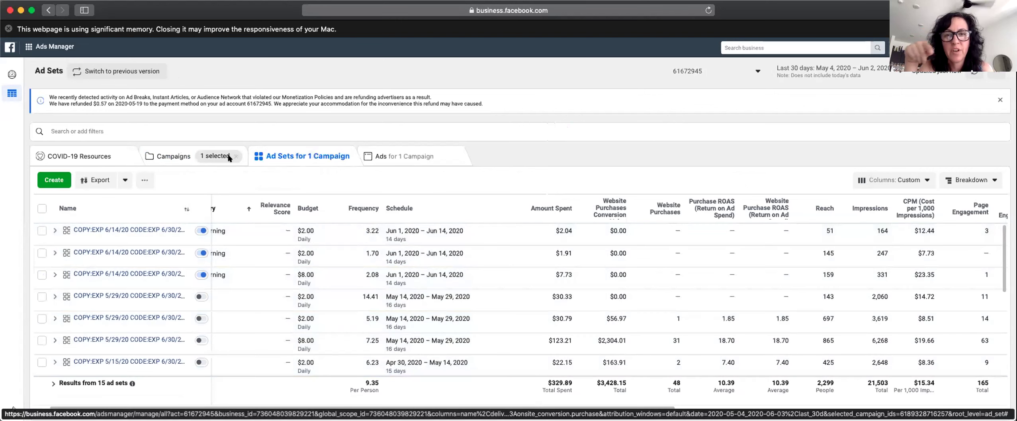
pyautogui.click(18, 128)
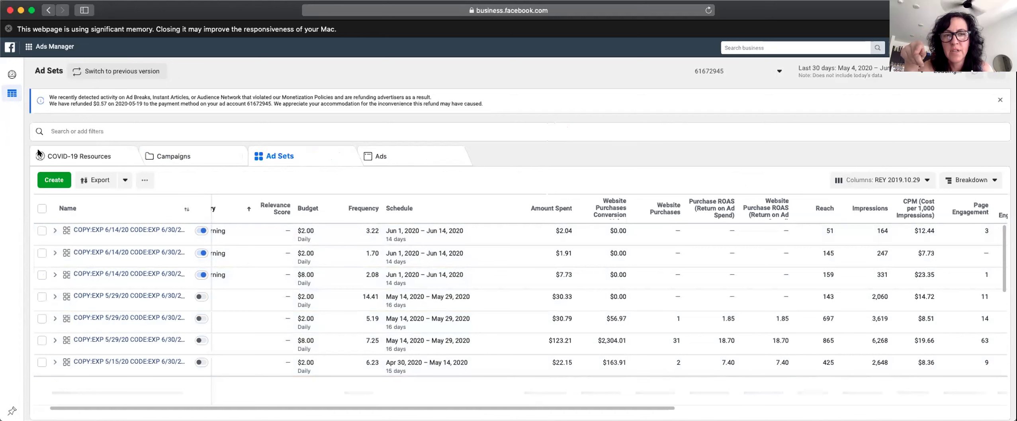
pyautogui.moveTo(15, 127)
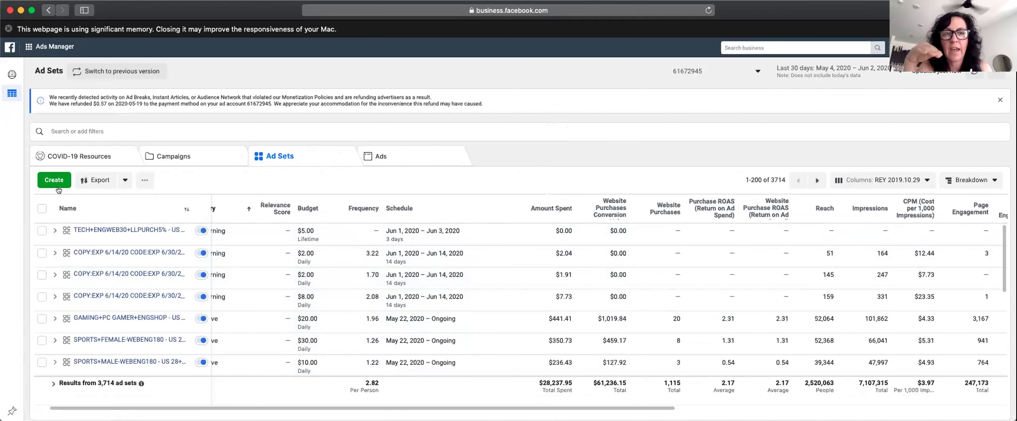
# Create a new campaign with the Traffic objective and continue to the audience section of its ad set.
pyautogui.click(49, 186)
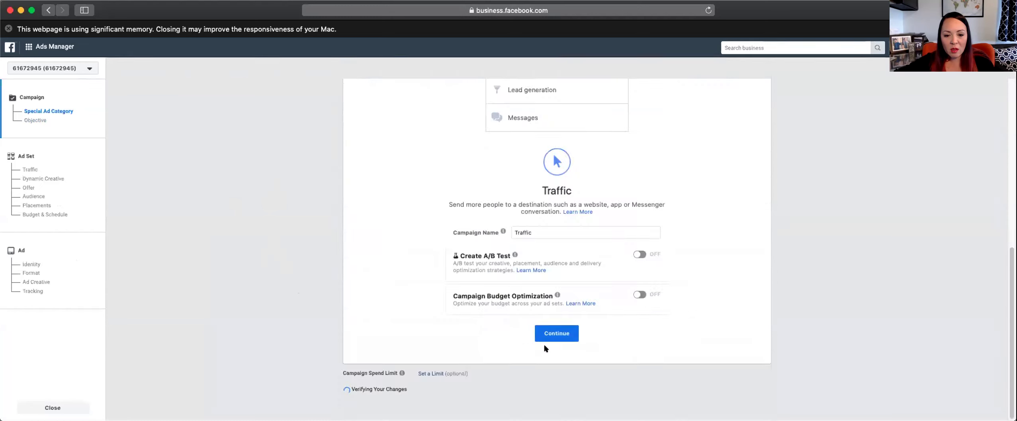
pyautogui.click(551, 336)
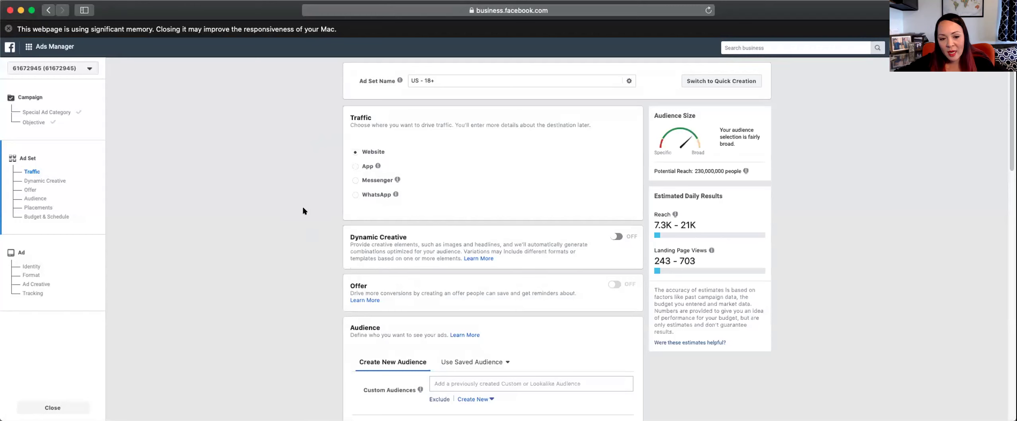
pyautogui.scroll(-5, 296, 220)
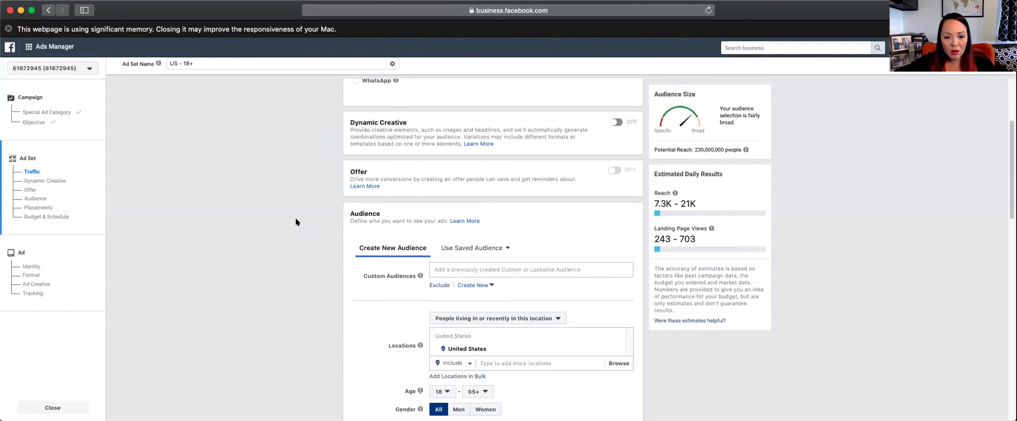
pyautogui.scroll(-4, 304, 235)
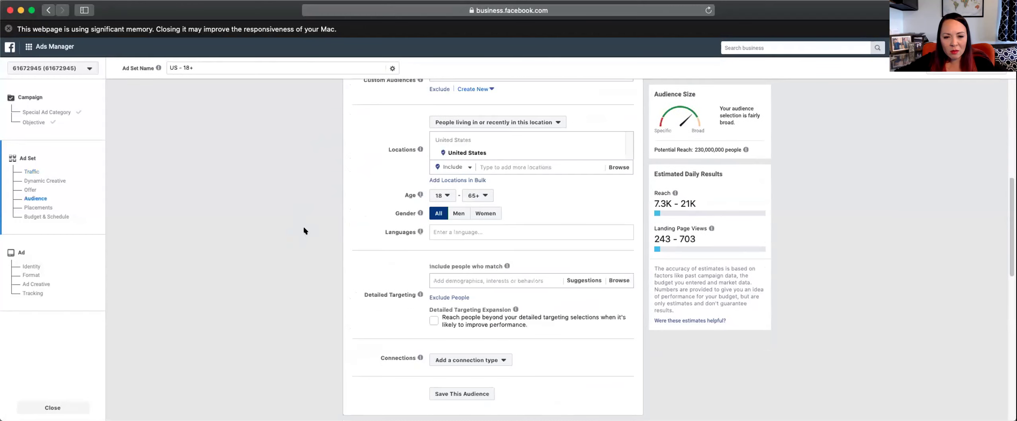
pyautogui.scroll(3, 972, 192)
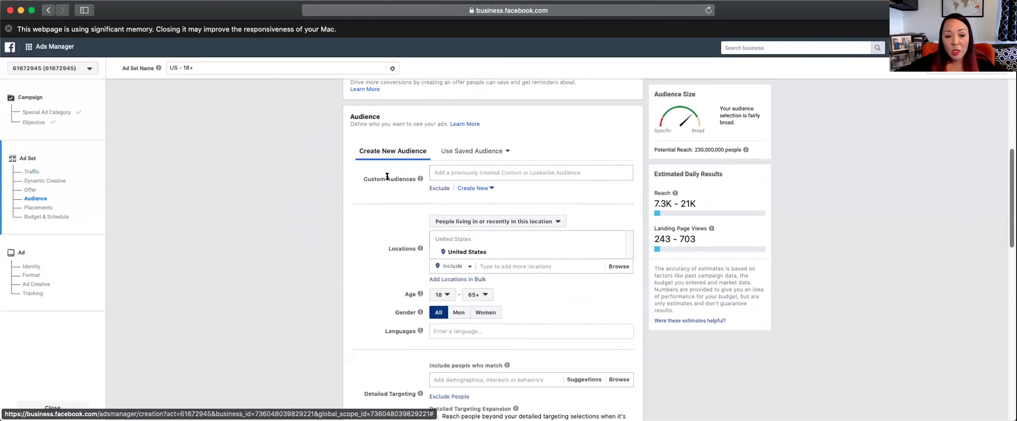
# Look through the saved audiences and the options for creating a new custom or lookalike audience.
pyautogui.click(499, 154)
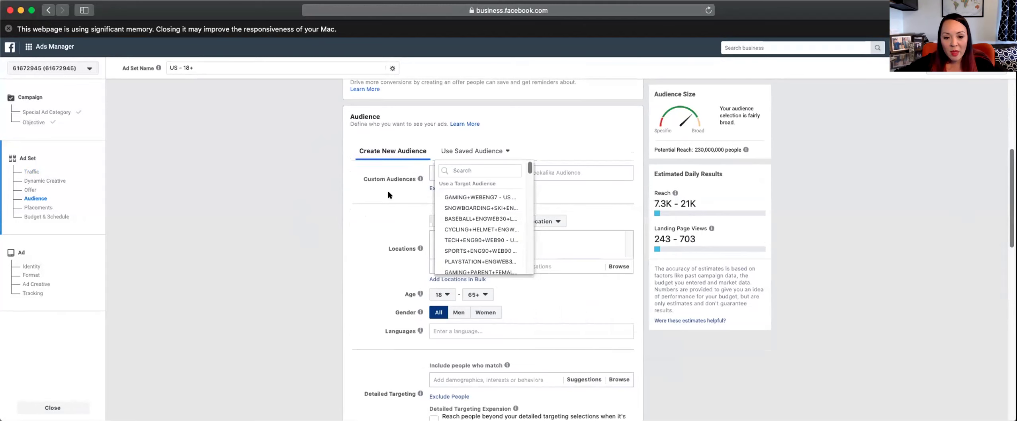
pyautogui.click(372, 162)
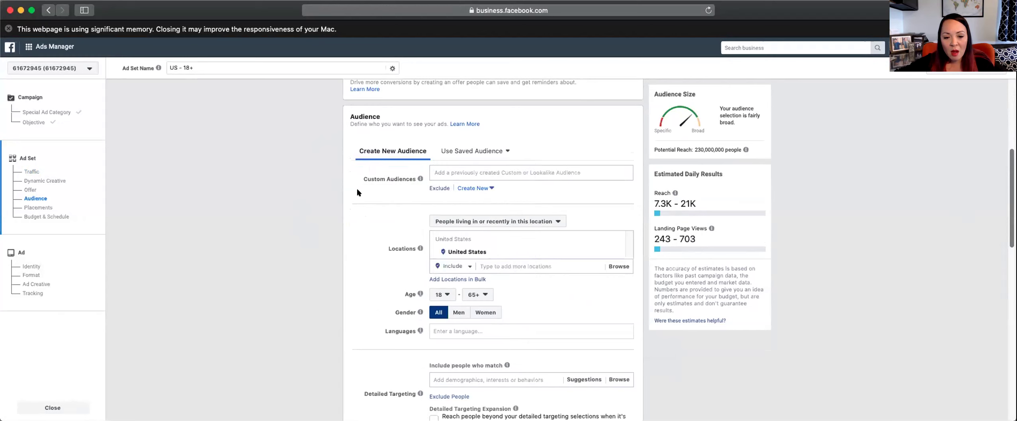
pyautogui.click(483, 189)
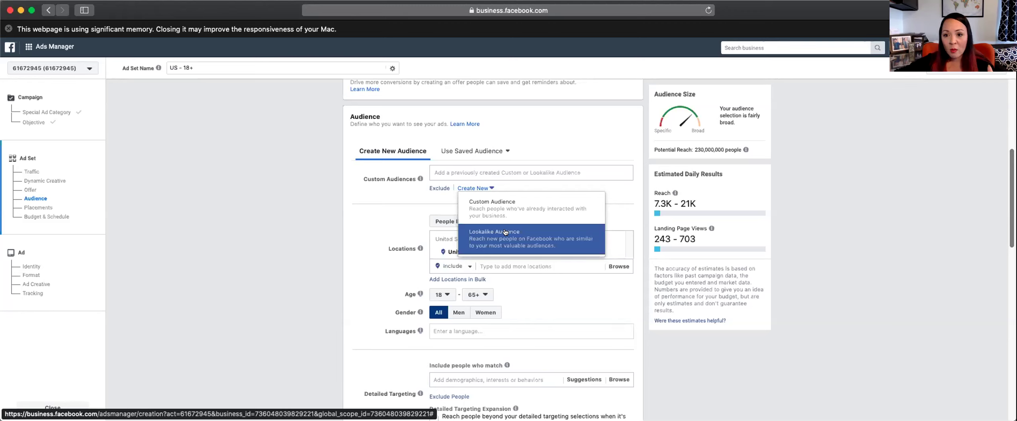
pyautogui.click(362, 222)
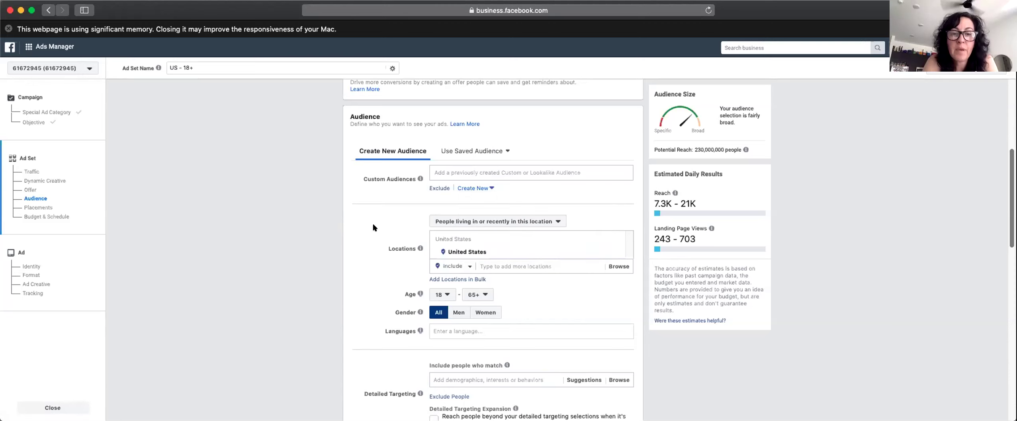
# Start a new lookalike audience with the HIDEit Mounts Facebook Pixel as its value-based source.
pyautogui.click(477, 190)
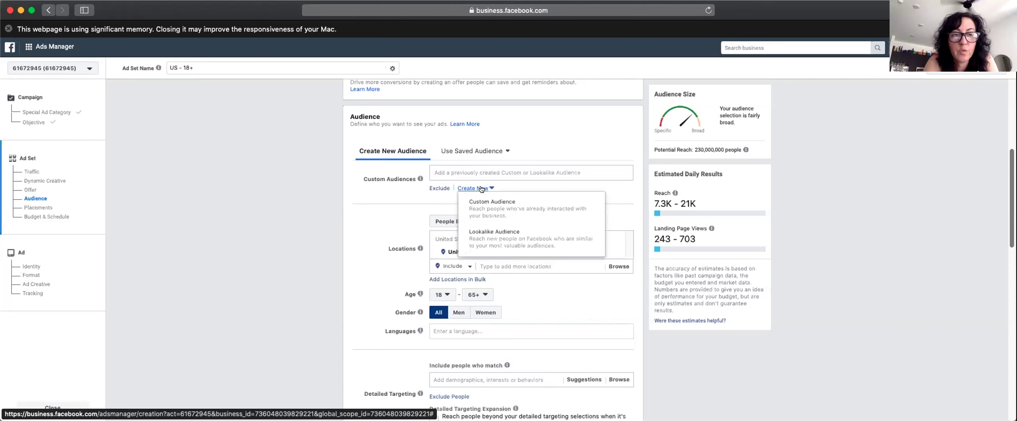
pyautogui.click(488, 238)
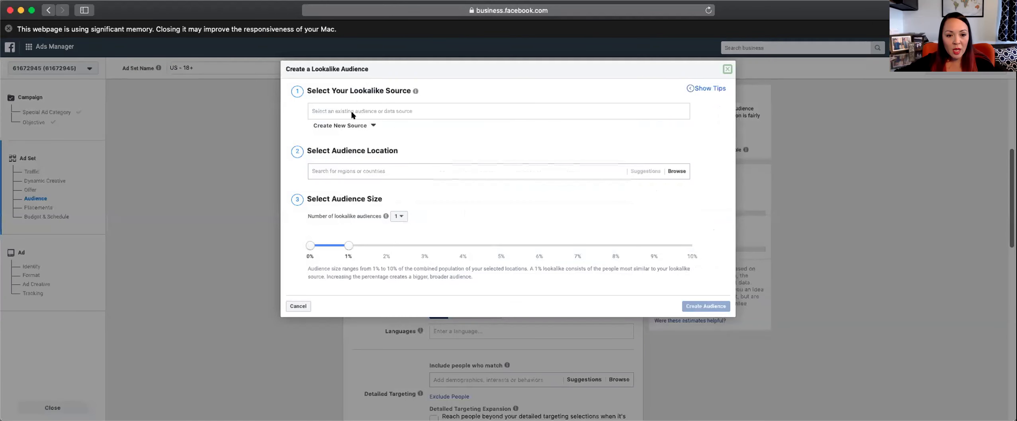
pyautogui.click(356, 116)
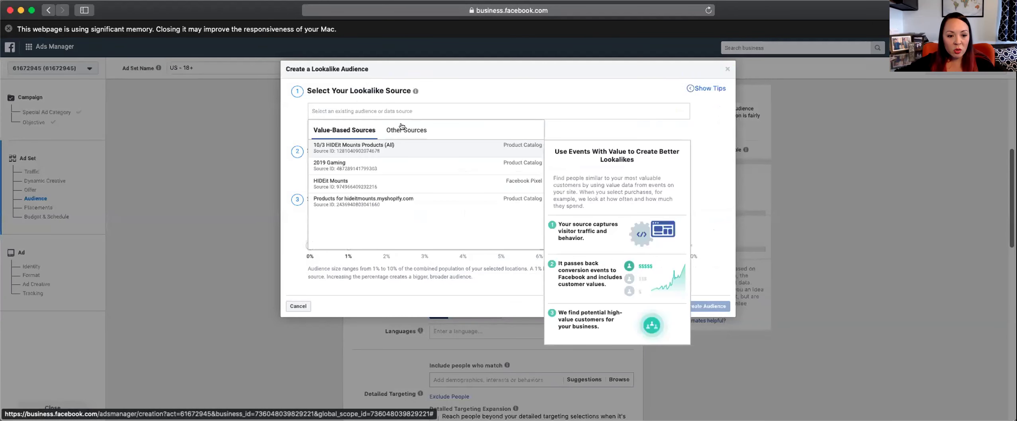
pyautogui.click(353, 187)
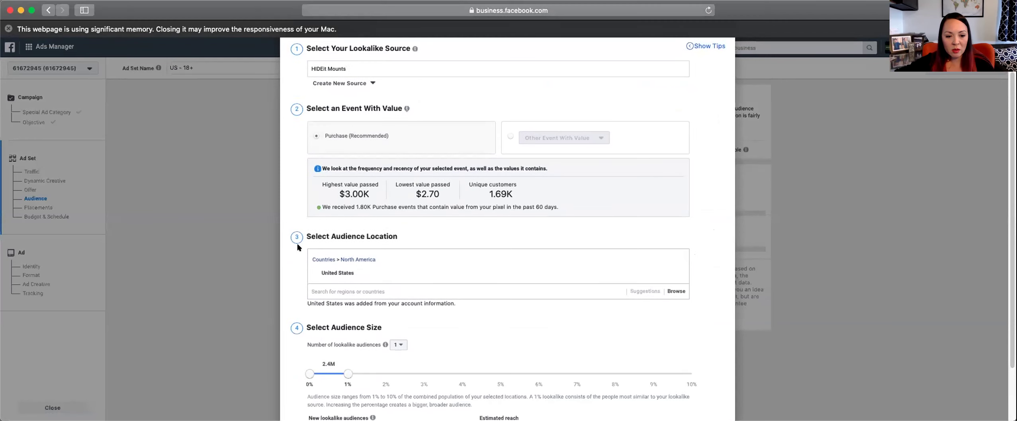
# Set the lookalike audience size to 6%, try to create the audience, and close the dialog.
pyautogui.scroll(-5, 314, 251)
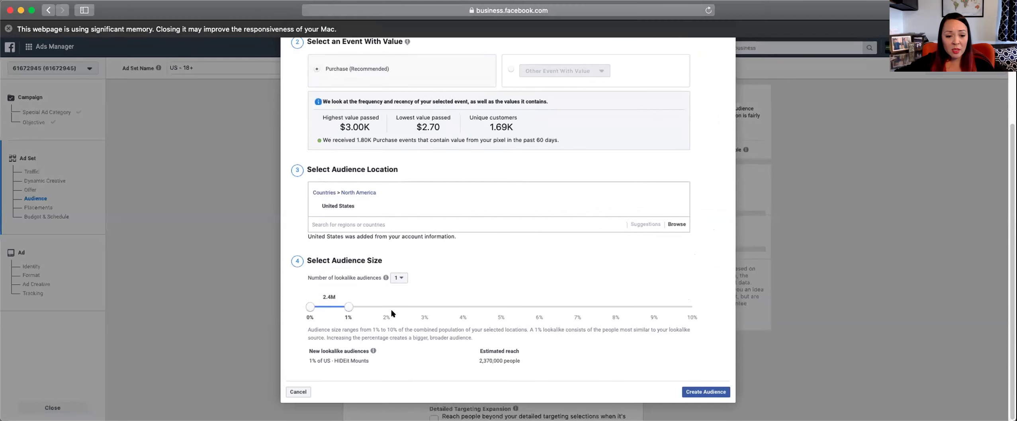
pyautogui.moveTo(348, 308); pyautogui.dragTo(530, 315)
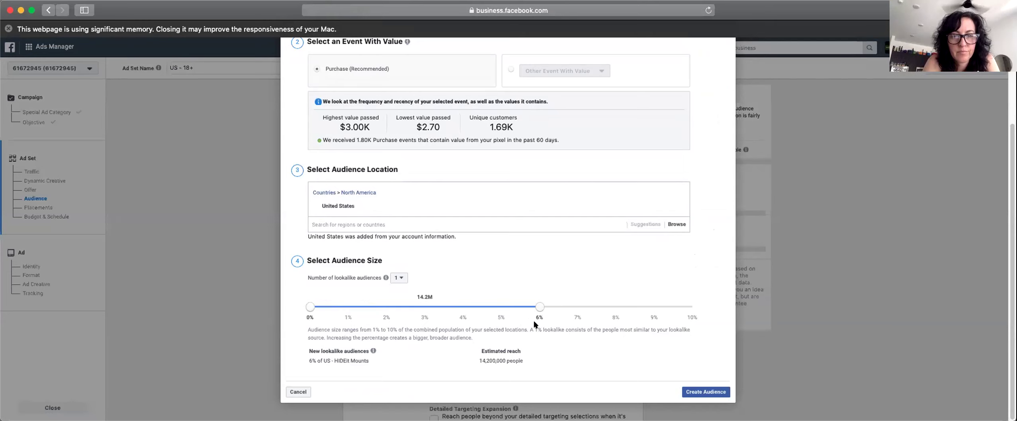
pyautogui.moveTo(518, 358); pyautogui.dragTo(481, 364)
pyautogui.click(480, 362)
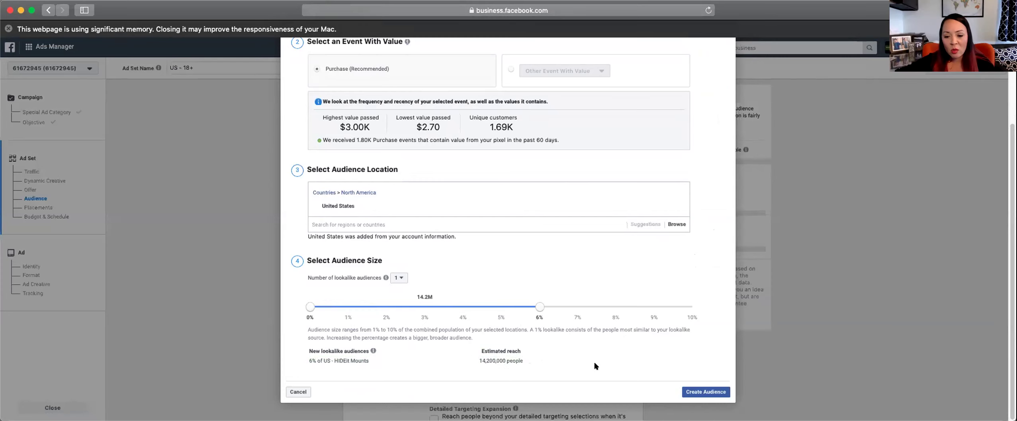
pyautogui.click(686, 392)
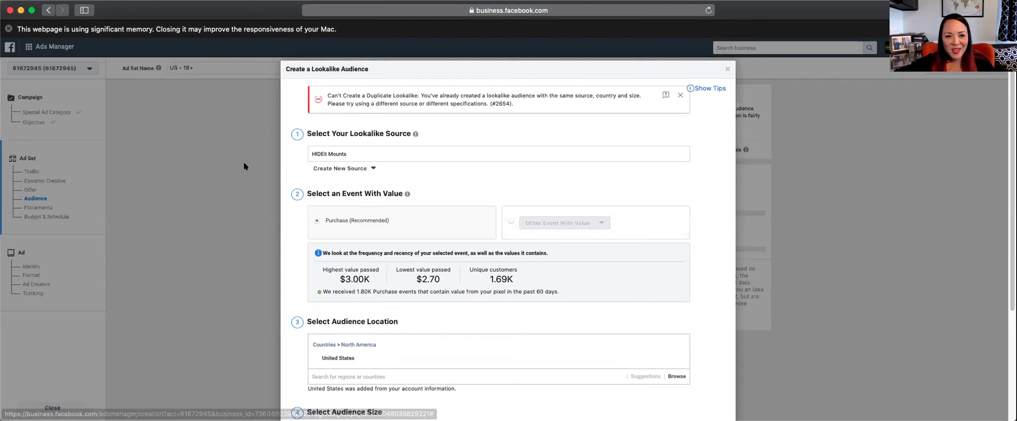
pyautogui.click(727, 69)
pyautogui.scroll(-2, 371, 258)
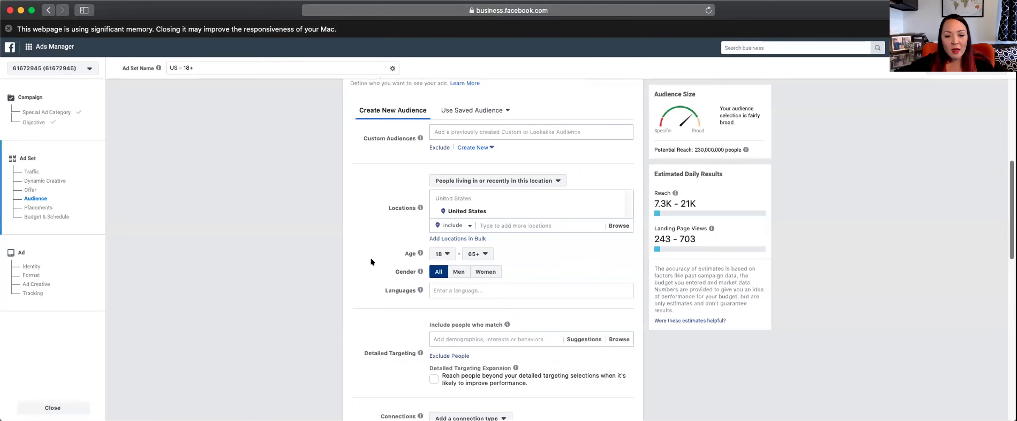
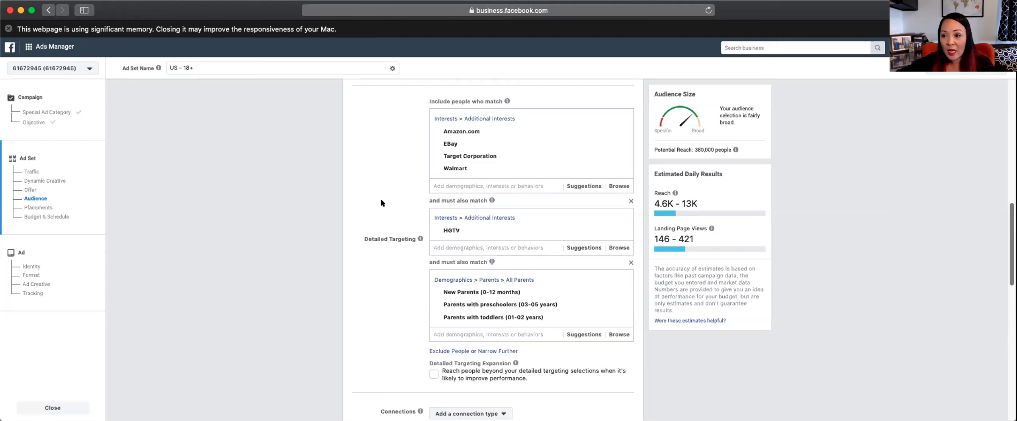
# Look through the connection types available for the ad set's audience without adding one.
pyautogui.scroll(-5, 379, 258)
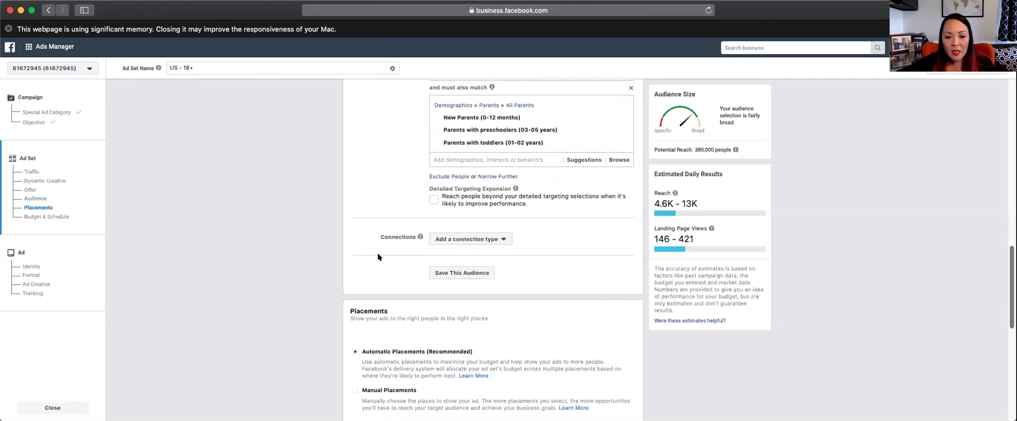
pyautogui.click(445, 239)
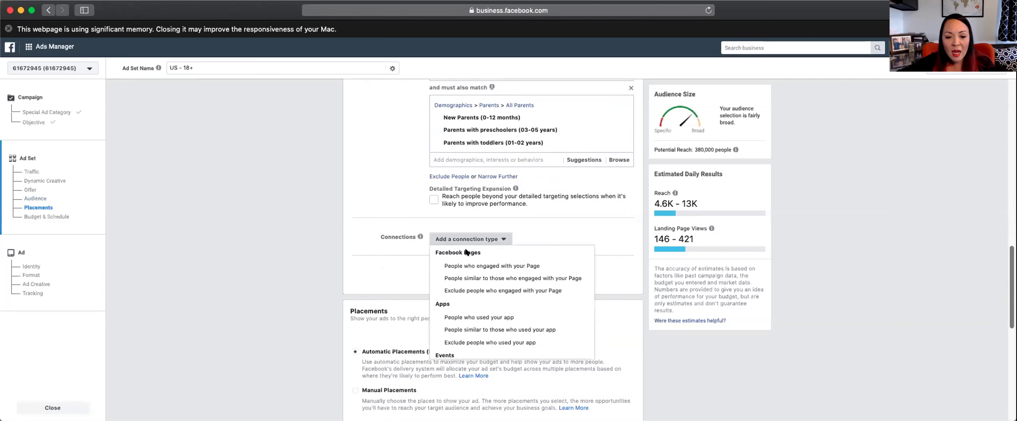
pyautogui.click(377, 202)
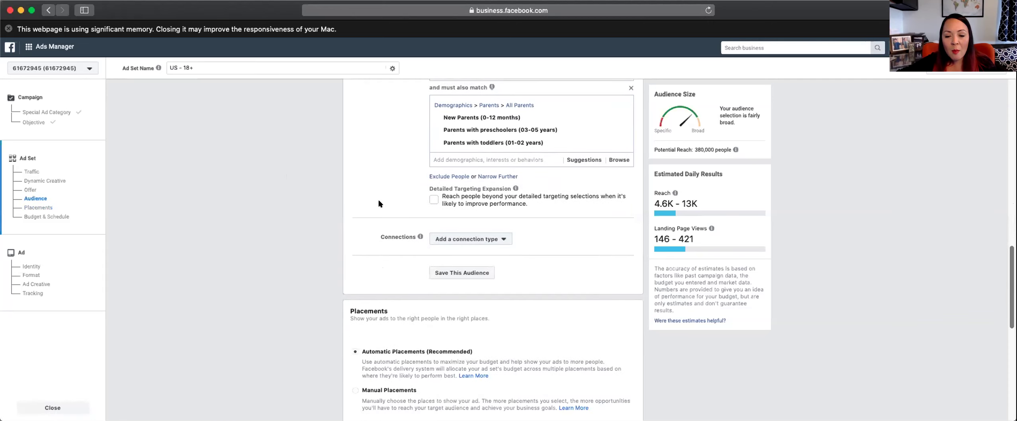
# Exclude the website custom audience V2: WEB - ALL (180) from the ad set's audience.
pyautogui.moveTo(1009, 271); pyautogui.dragTo(999, 167)
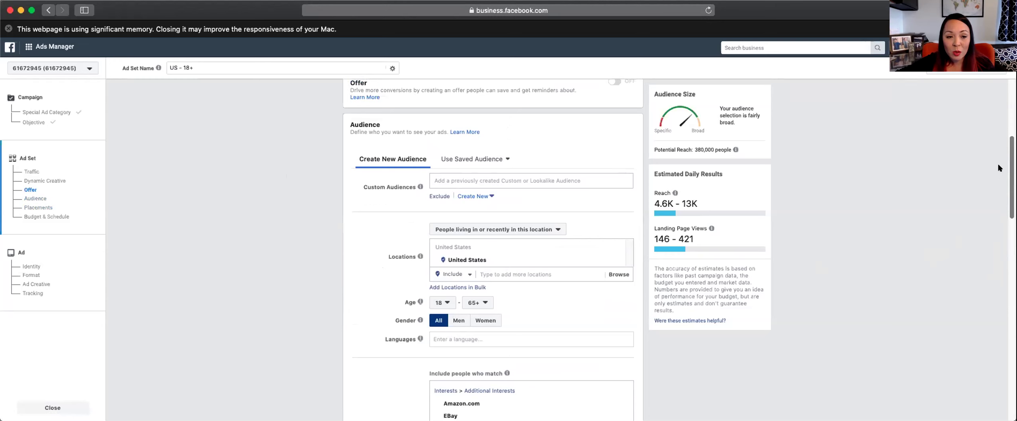
pyautogui.scroll(-1, 999, 167)
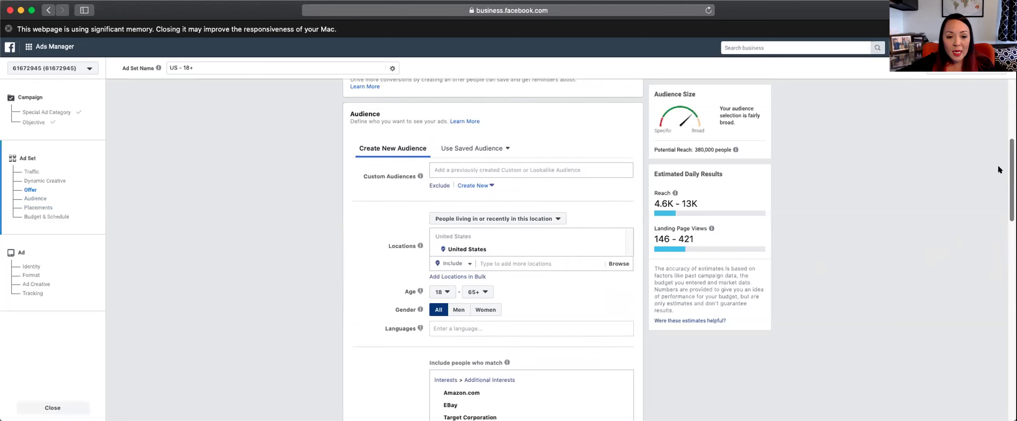
pyautogui.click(440, 187)
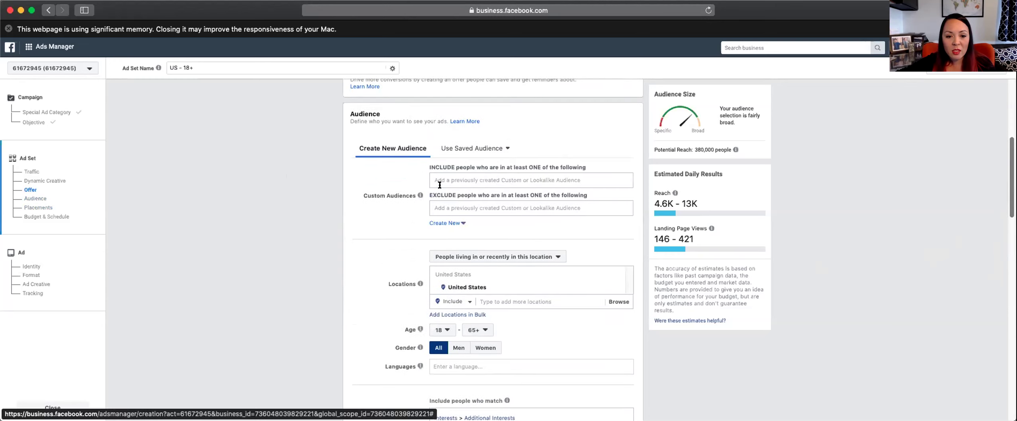
pyautogui.click(452, 205)
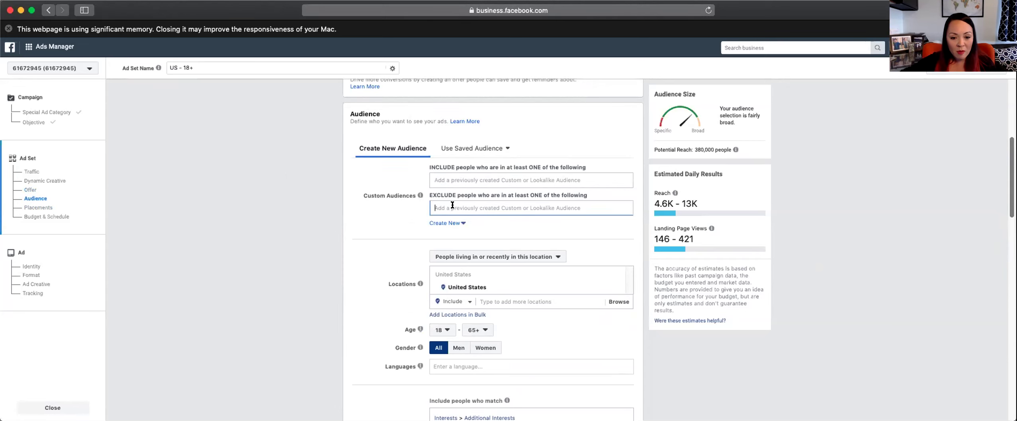
pyautogui.write('web')
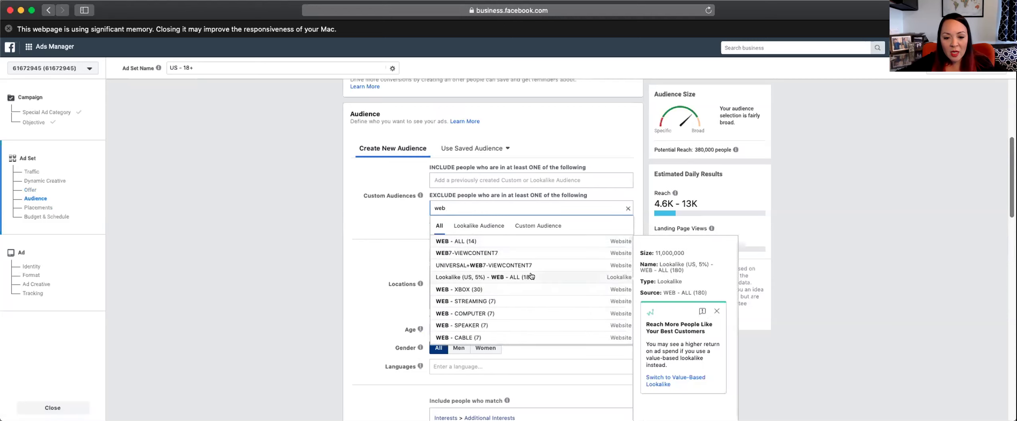
pyautogui.scroll(-4, 533, 306)
pyautogui.scroll(-2, 533, 306)
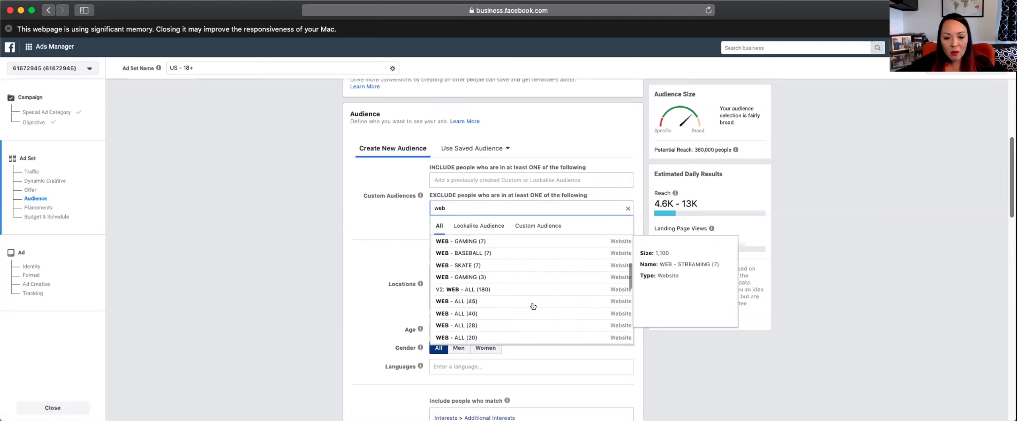
pyautogui.click(523, 289)
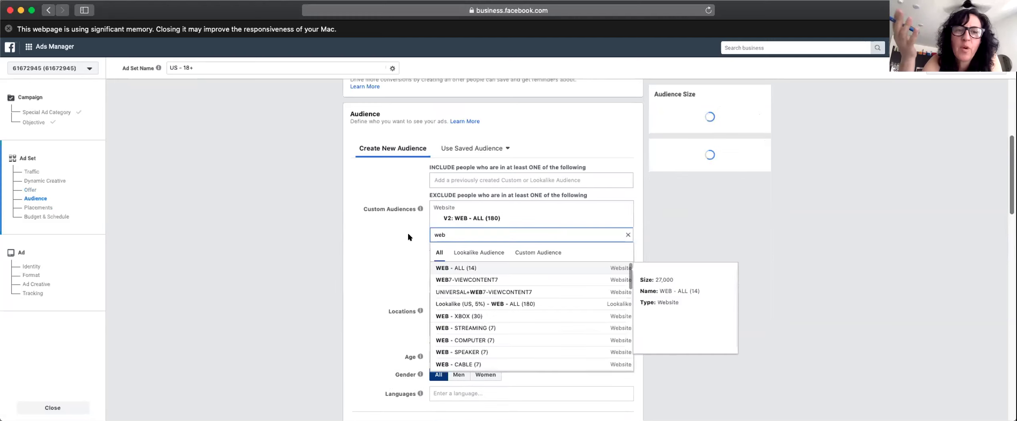
# Also exclude the Instagram engagement audience ENG - ALL IG (180) from the ad set.
pyautogui.moveTo(448, 234); pyautogui.dragTo(407, 233)
pyautogui.write('eng')
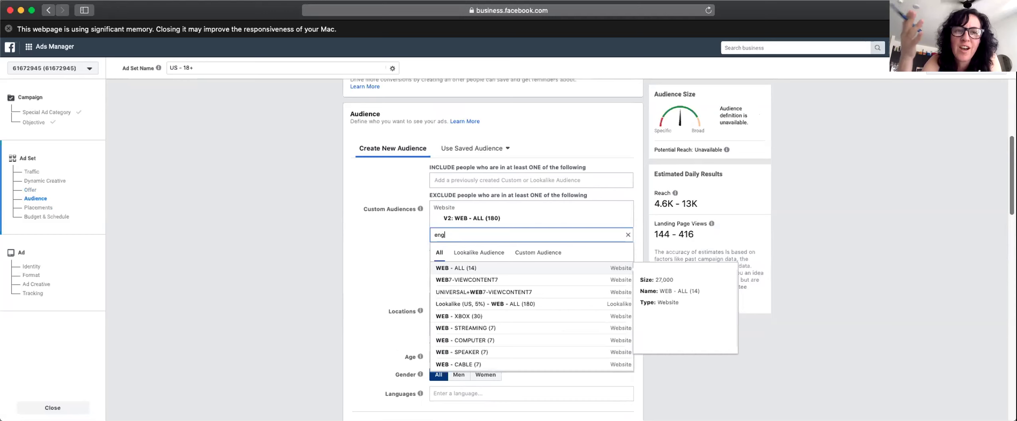
pyautogui.scroll(-2, 497, 299)
pyautogui.scroll(-1, 496, 299)
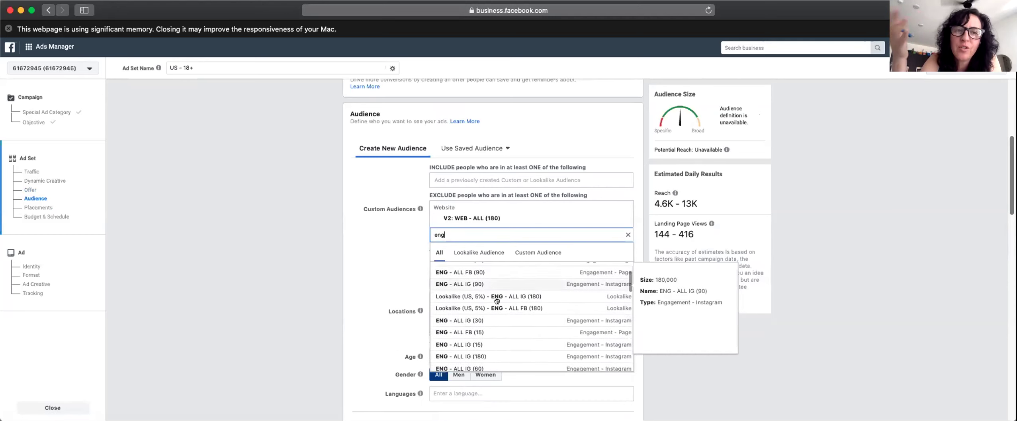
pyautogui.click(478, 358)
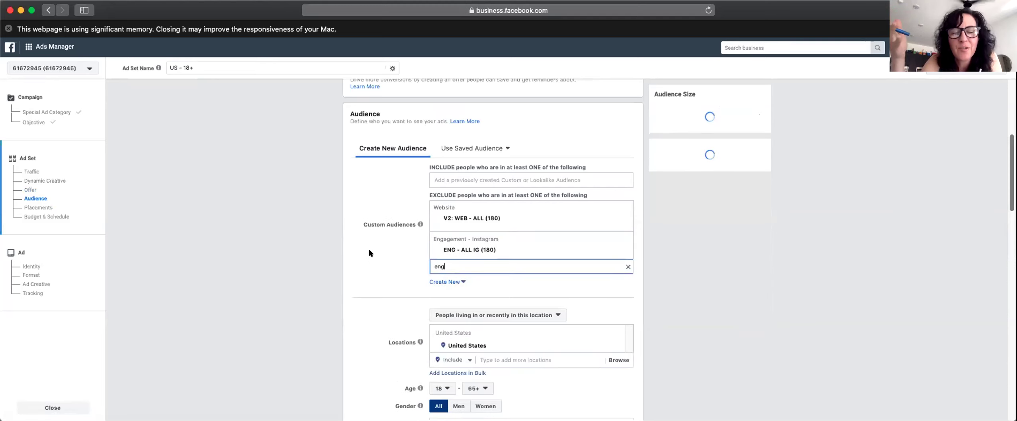
pyautogui.click(369, 253)
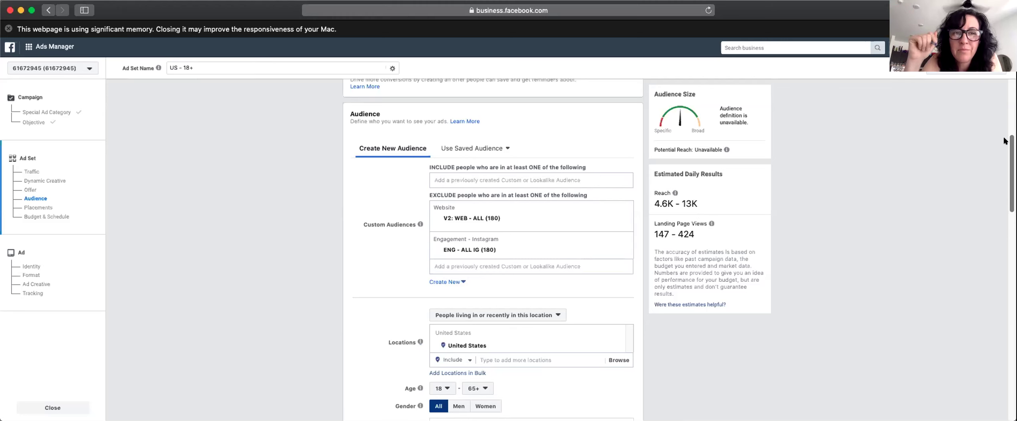
# Switch the ad set to Manual Placements and review the available platforms and placements.
pyautogui.moveTo(1008, 144); pyautogui.dragTo(1010, 333)
pyautogui.scroll(1, 436, 115)
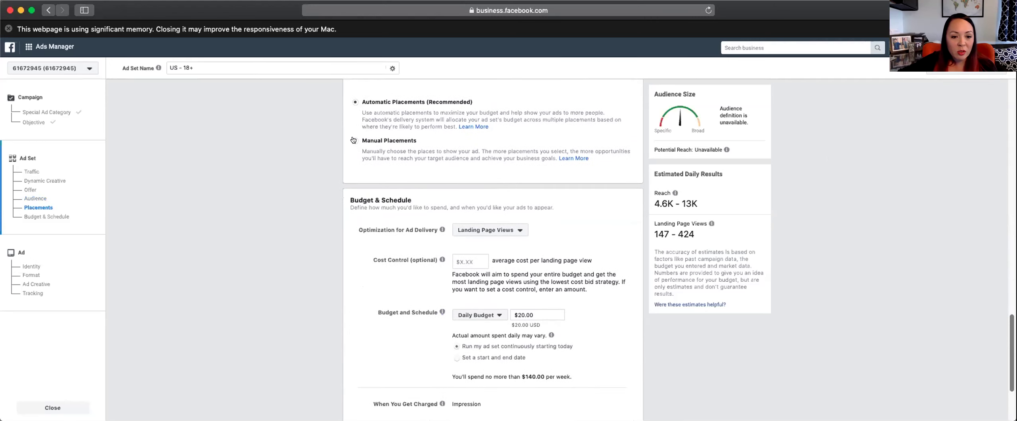
pyautogui.click(490, 171)
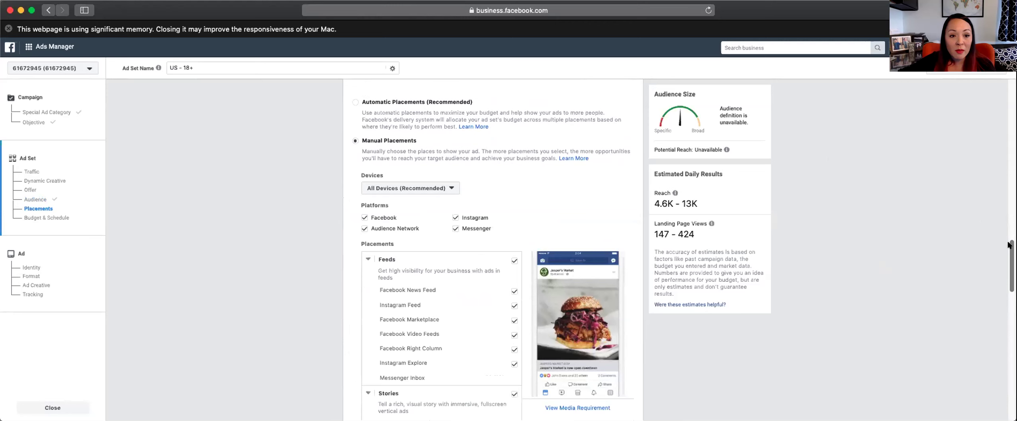
pyautogui.moveTo(1009, 244)
pyautogui.mouseDown()
pyautogui.moveTo(1010, 273)
pyautogui.moveTo(1009, 257)
pyautogui.mouseUp()
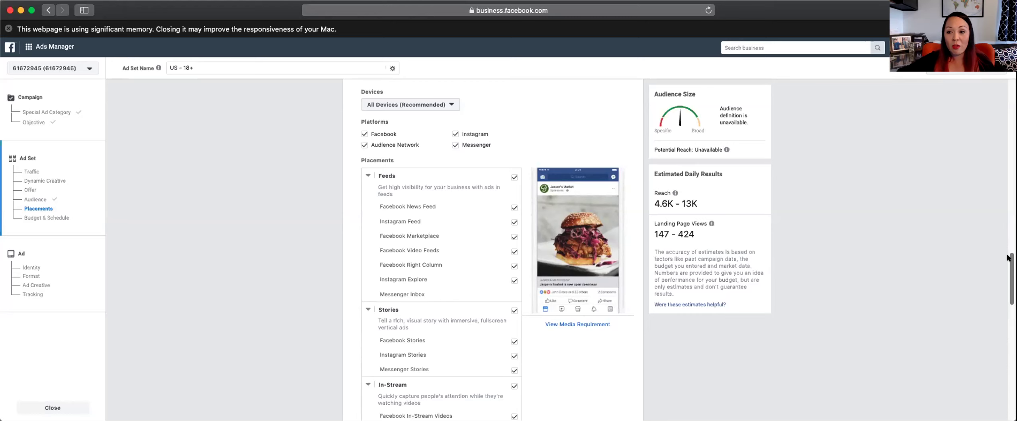
# Change the ad set's budget type to Lifetime Budget and dismiss the notice about the start date.
pyautogui.moveTo(1008, 258); pyautogui.dragTo(1008, 370)
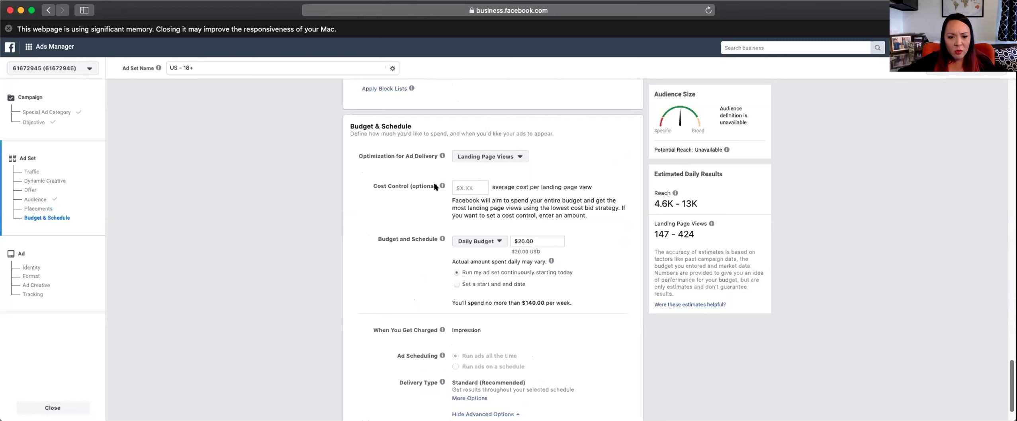
pyautogui.moveTo(417, 227)
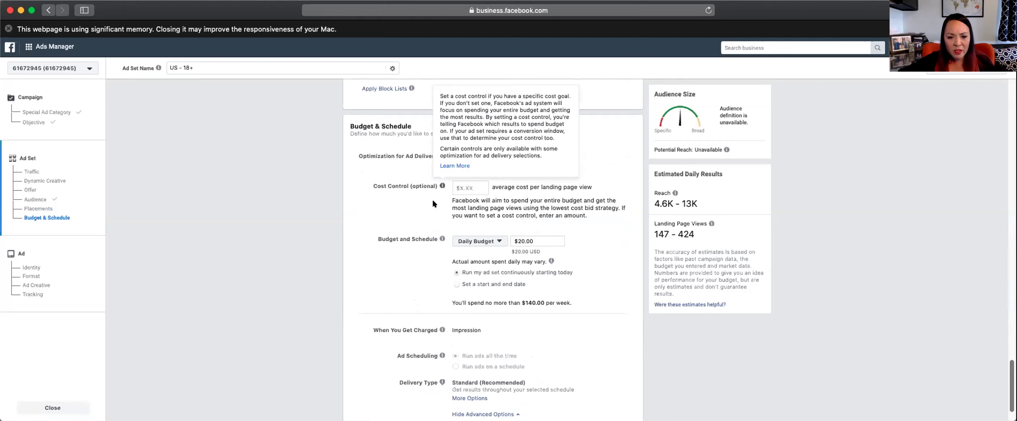
pyautogui.scroll(-2, 390, 244)
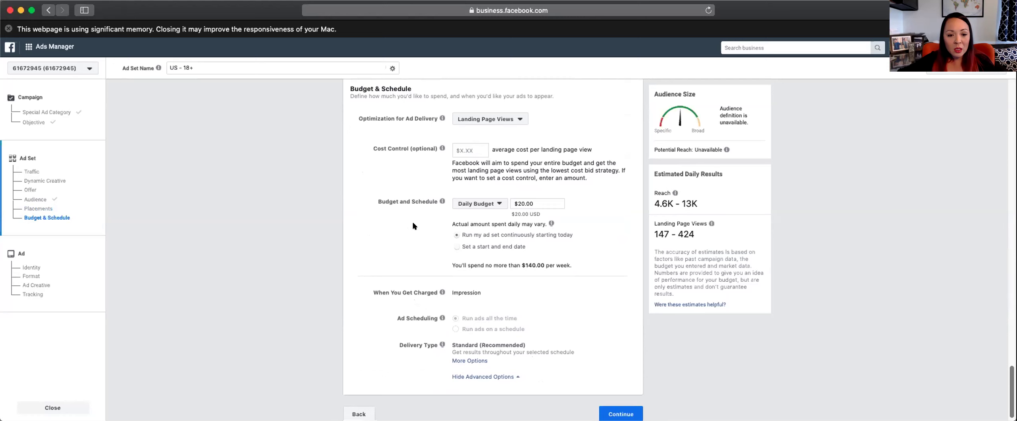
pyautogui.click(481, 205)
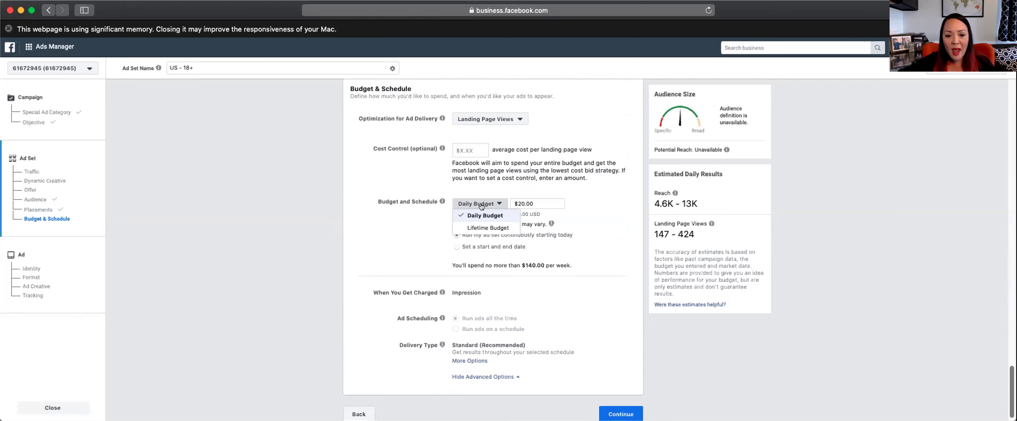
pyautogui.click(489, 227)
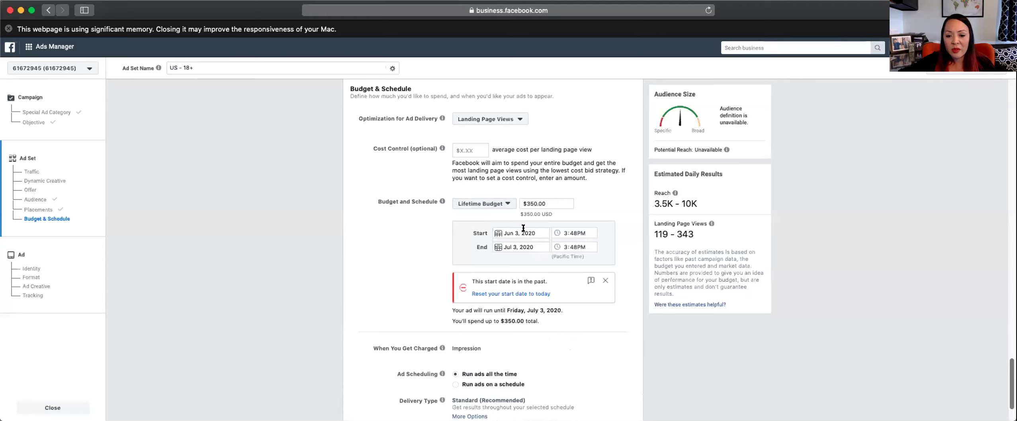
pyautogui.click(605, 281)
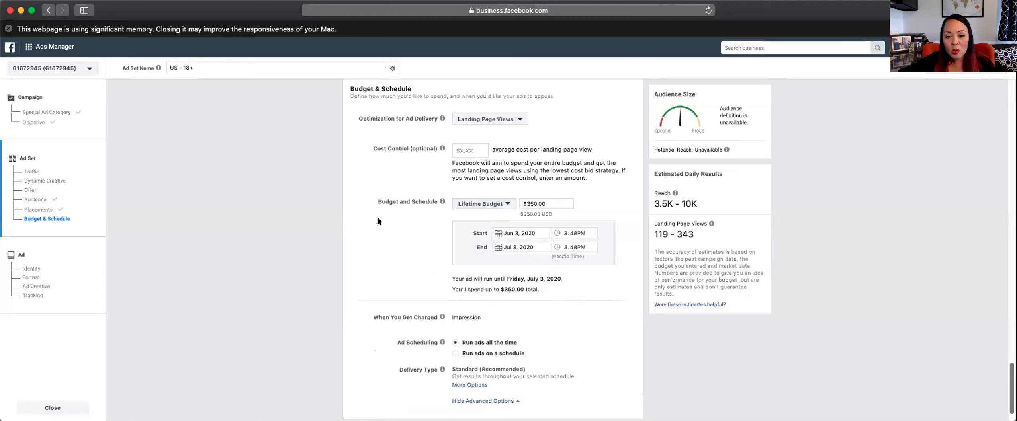
# Run the ads on a schedule covering Sunday from about 6am to 9pm, and continue to the ad setup.
pyautogui.scroll(-2, 388, 235)
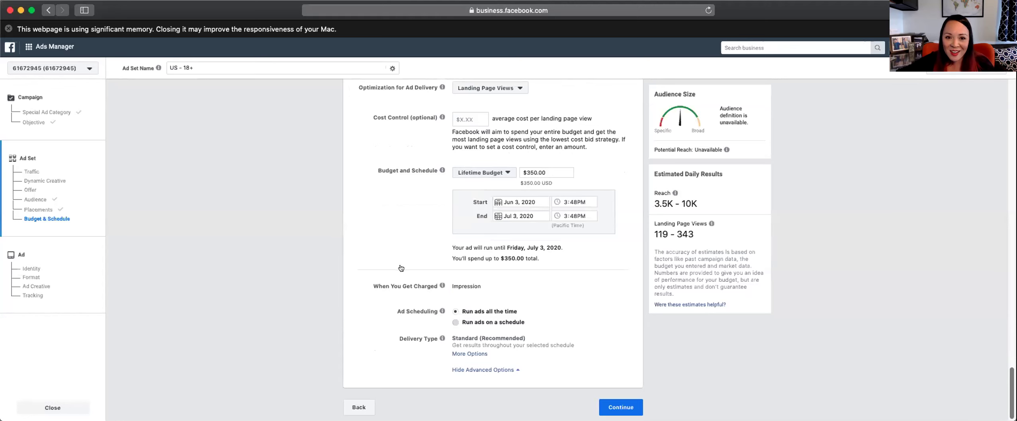
pyautogui.scroll(-4, 401, 271)
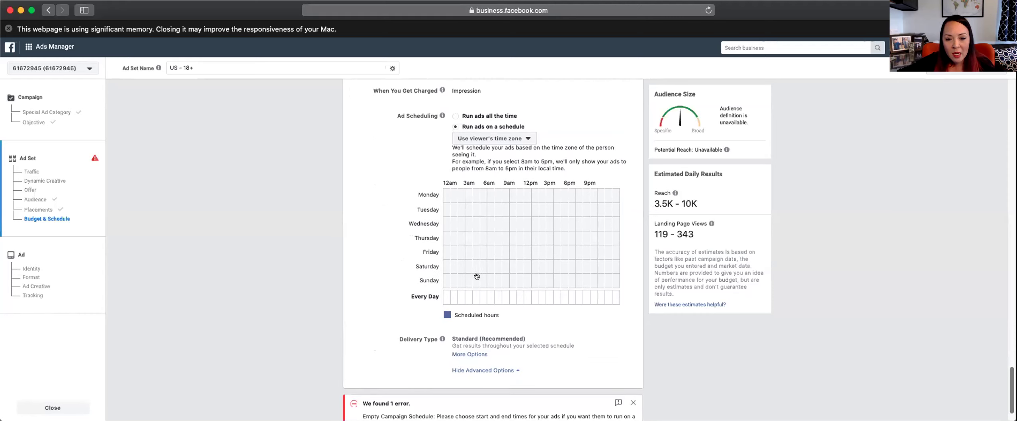
pyautogui.click(490, 279)
pyautogui.moveTo(507, 276); pyautogui.dragTo(594, 279)
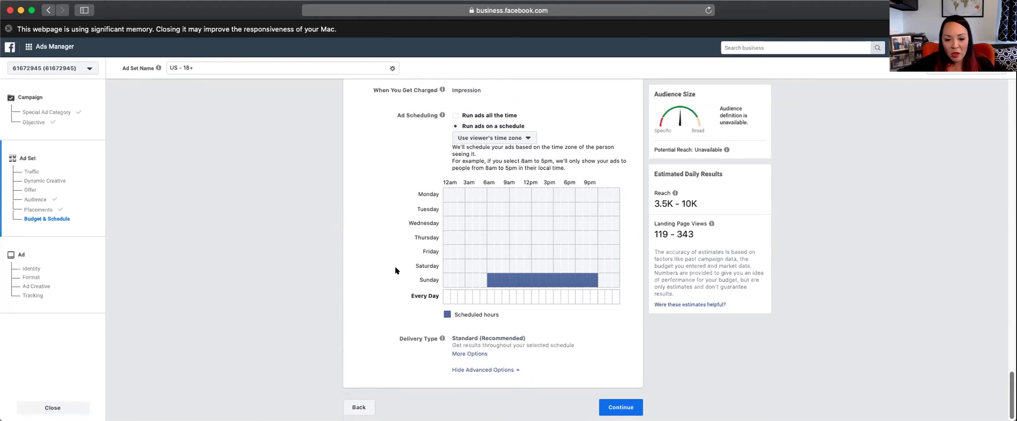
pyautogui.click(610, 408)
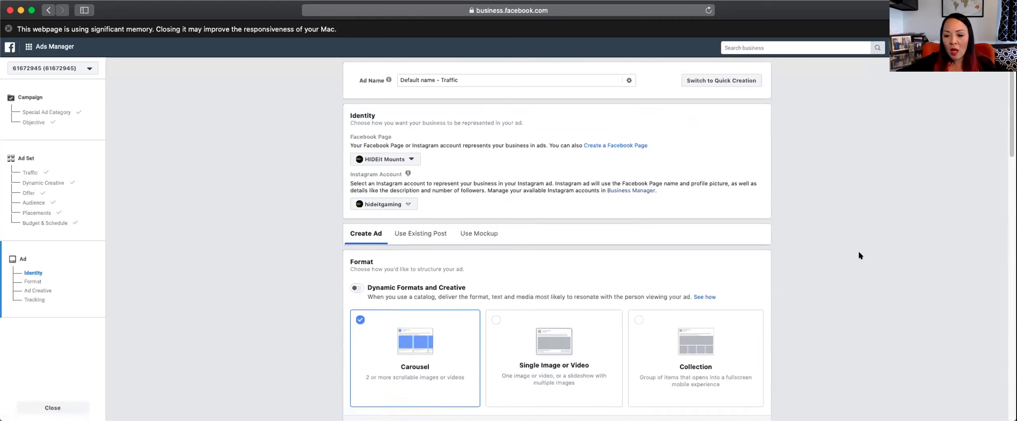
# Set the ad's format to Collection and look over the Instant Experience template options.
pyautogui.scroll(-10, 859, 251)
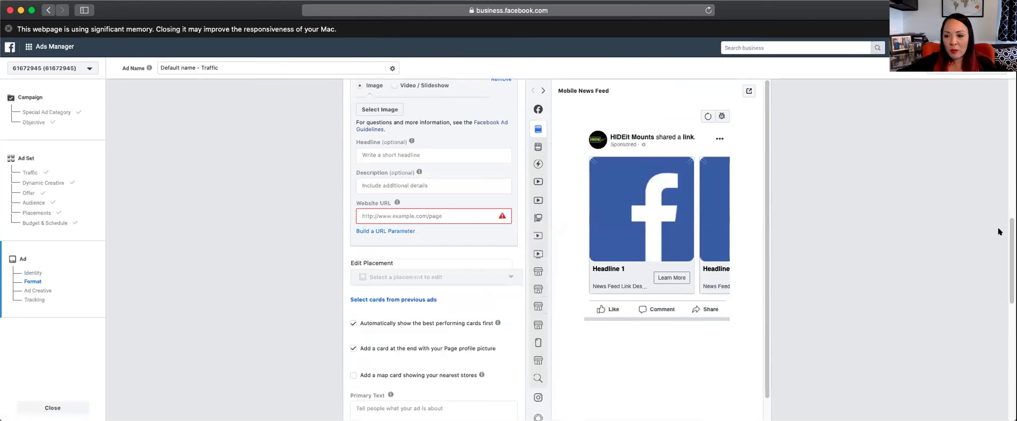
pyautogui.scroll(5, 999, 232)
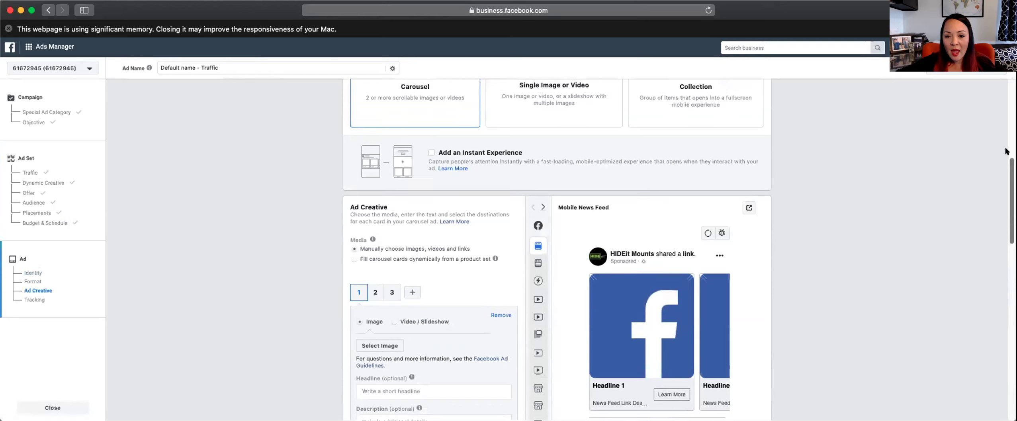
pyautogui.scroll(3, 1005, 152)
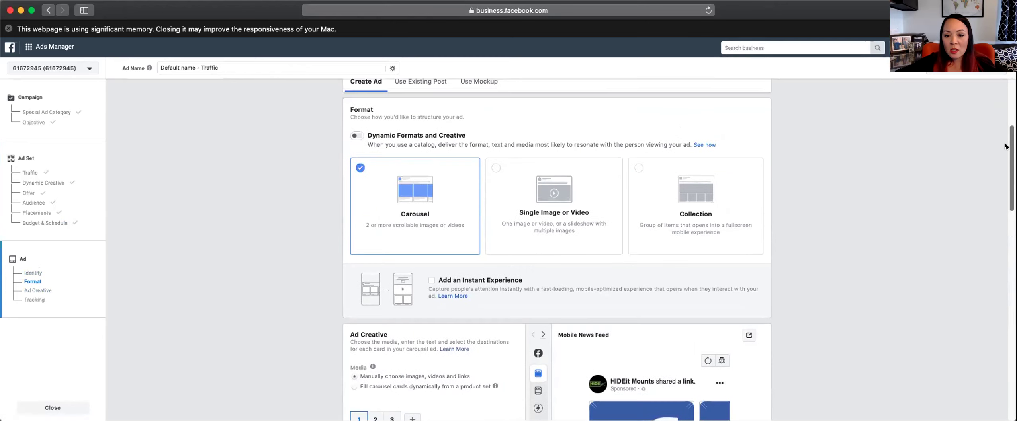
pyautogui.click(642, 170)
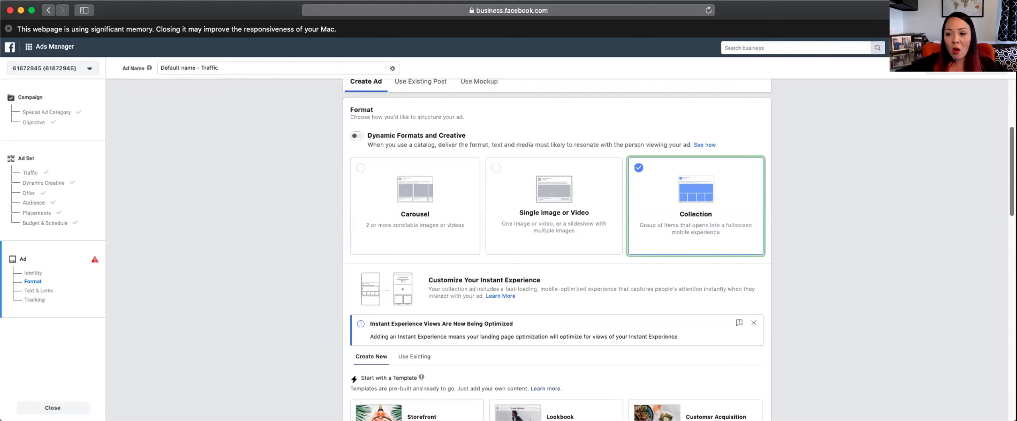
pyautogui.scroll(-1, 1009, 171)
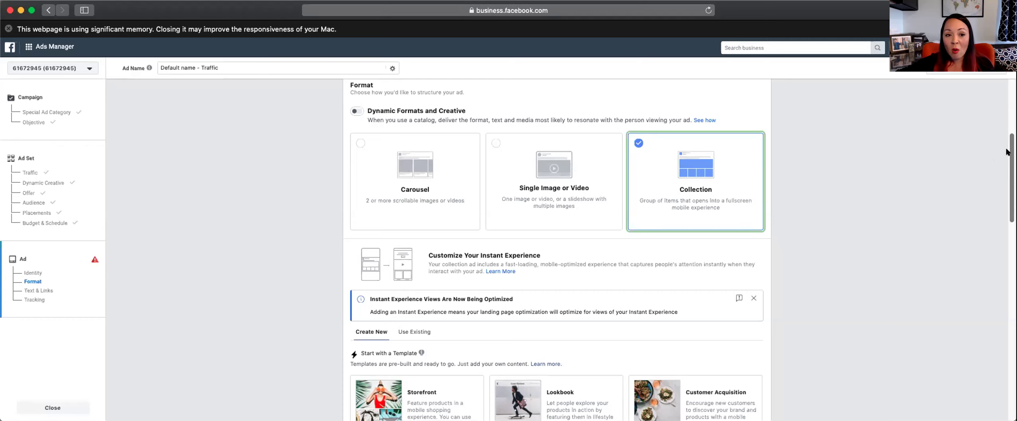
pyautogui.scroll(-5, 1007, 156)
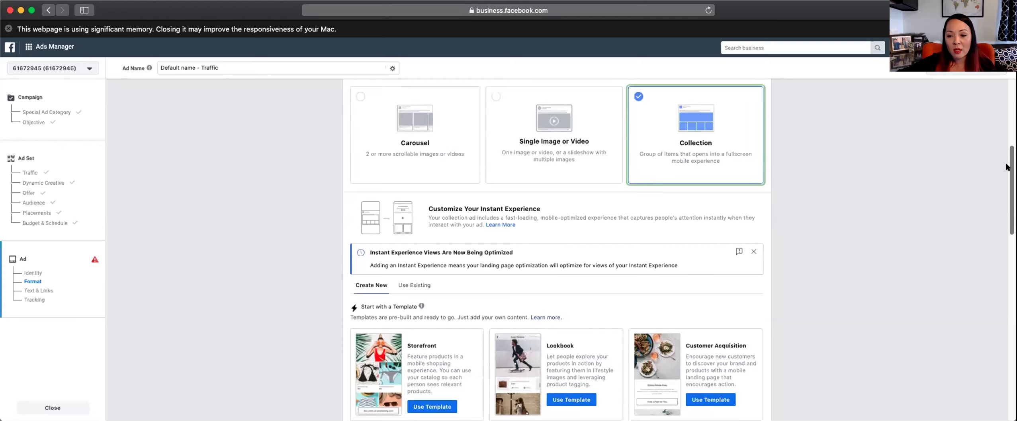
pyautogui.scroll(-1, 1007, 160)
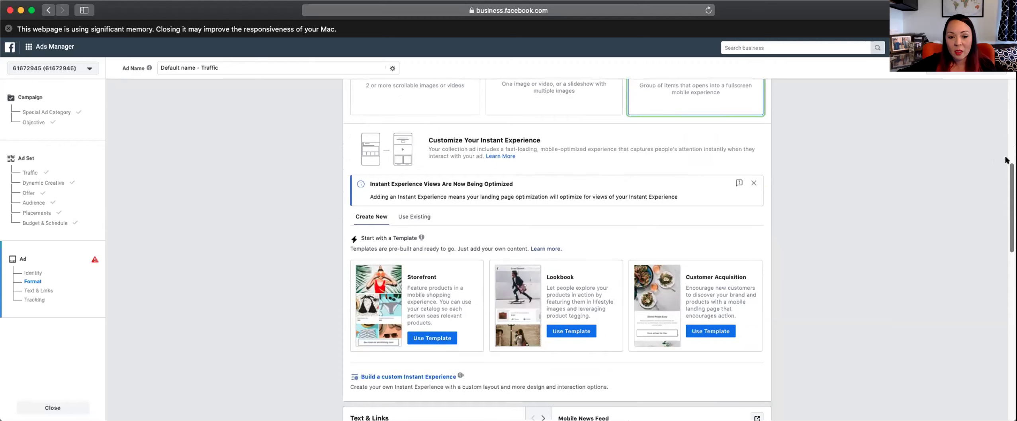
pyautogui.scroll(12, 1001, 152)
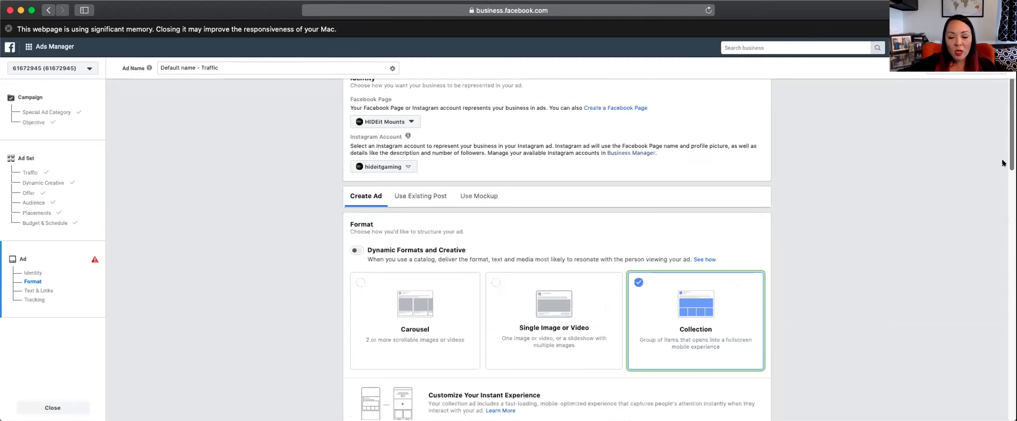
# Review the Collection ad's Instant Experience template options and its Text & Links fields.
pyautogui.scroll(-13, 1003, 175)
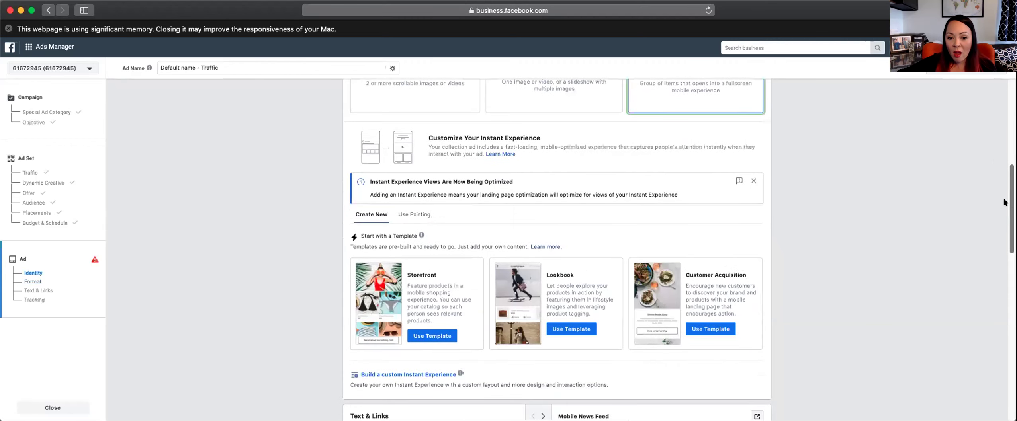
pyautogui.scroll(-2, 1004, 203)
pyautogui.scroll(-7, 1005, 229)
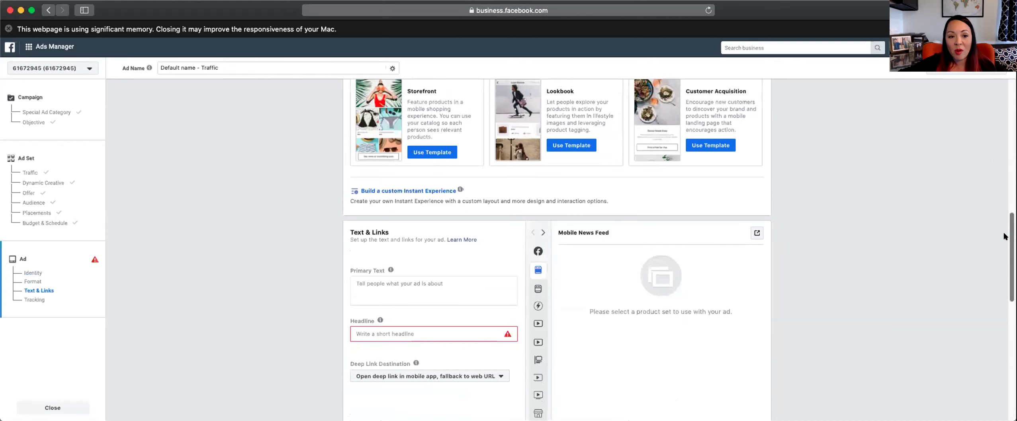
pyautogui.scroll(-1, 1005, 235)
pyautogui.scroll(-1, 1005, 227)
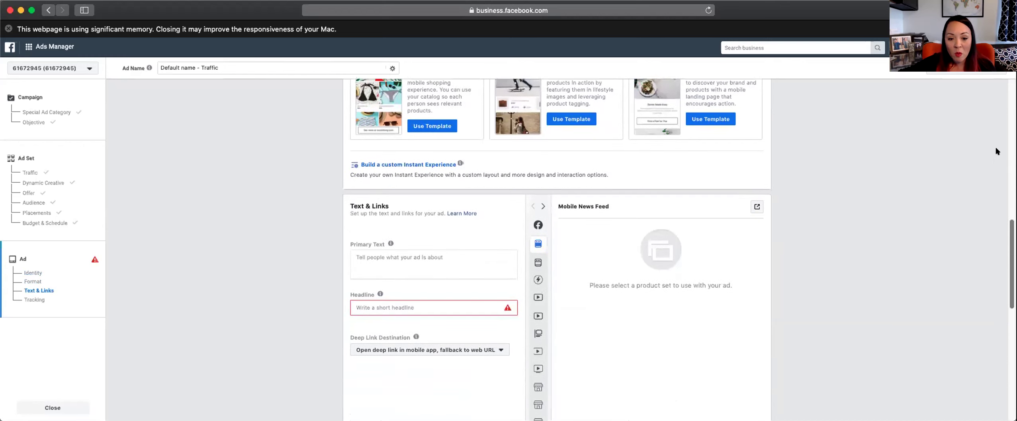
pyautogui.scroll(15, 992, 136)
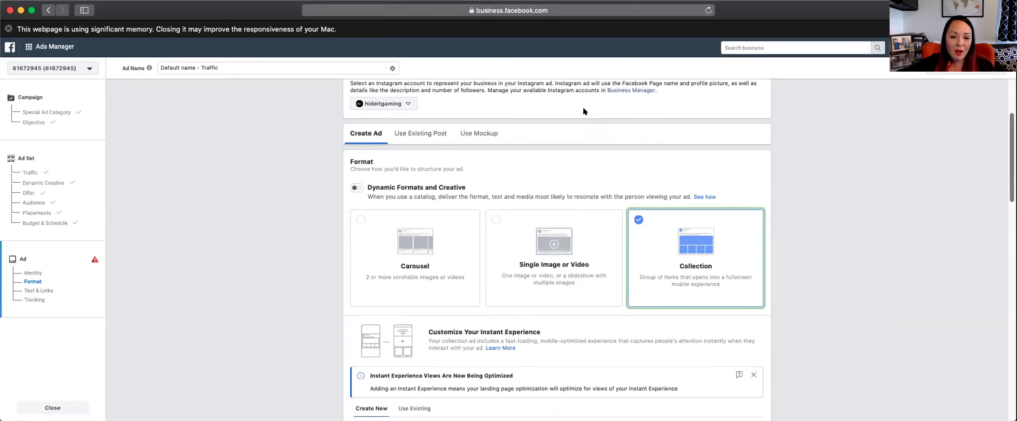
# Switch the ad to Use Existing Post and choose the May 29, 2020 Facebook Page post starting "TIP: A little creativity can go a long way!".
pyautogui.click(432, 133)
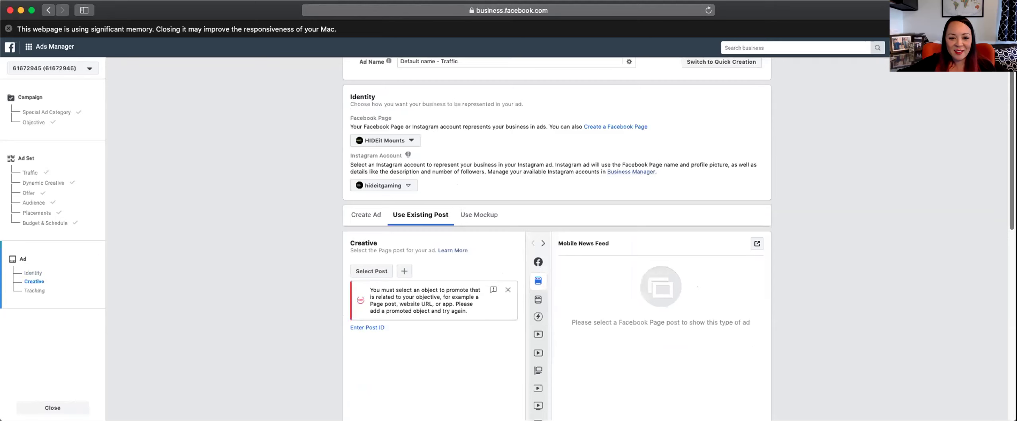
pyautogui.scroll(-3, 556, 239)
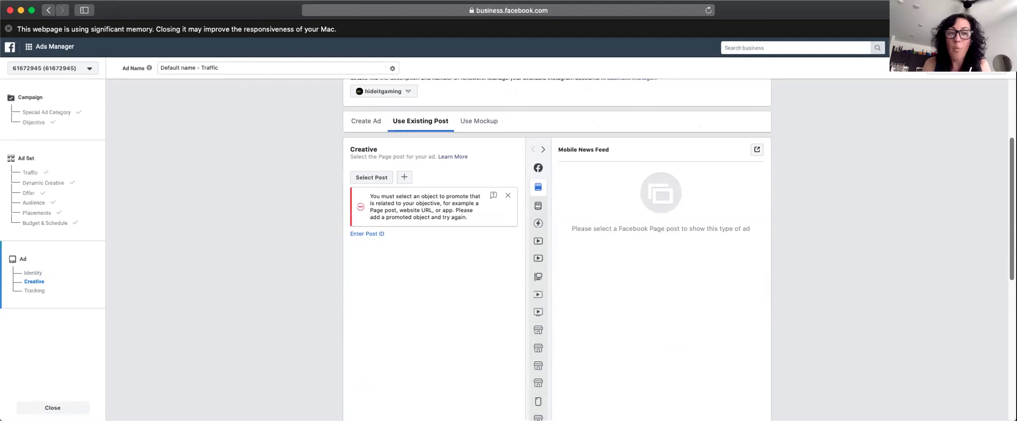
pyautogui.click(368, 181)
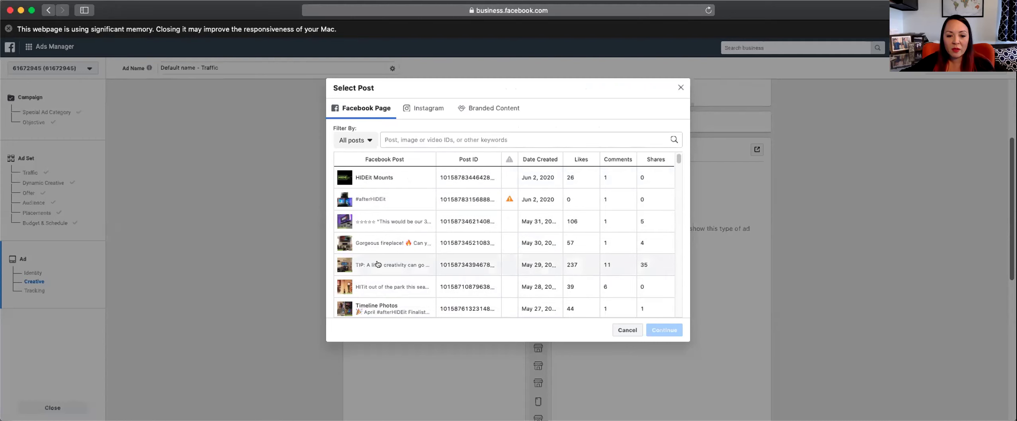
pyautogui.click(642, 267)
pyautogui.click(661, 331)
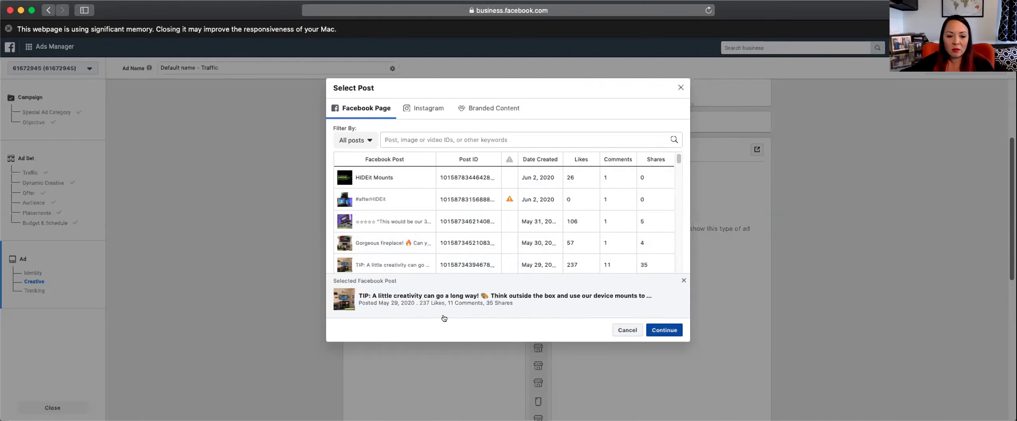